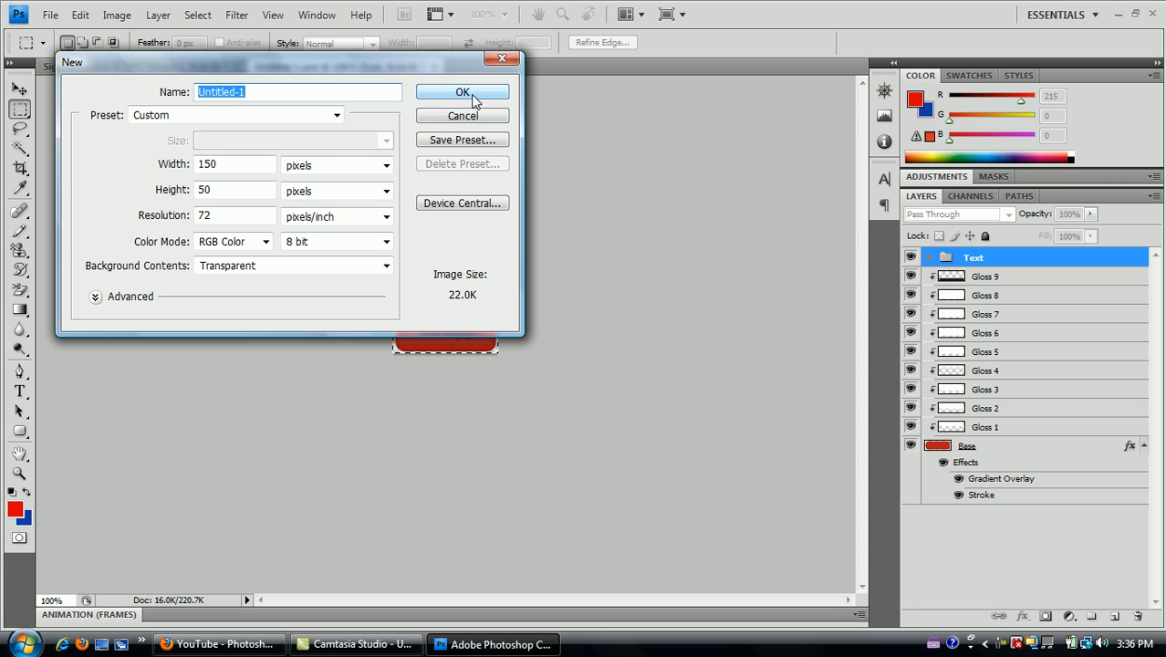
# Create a new 150 × 50 pixel document with a transparent background named Buttons
pyautogui.write('Bu')
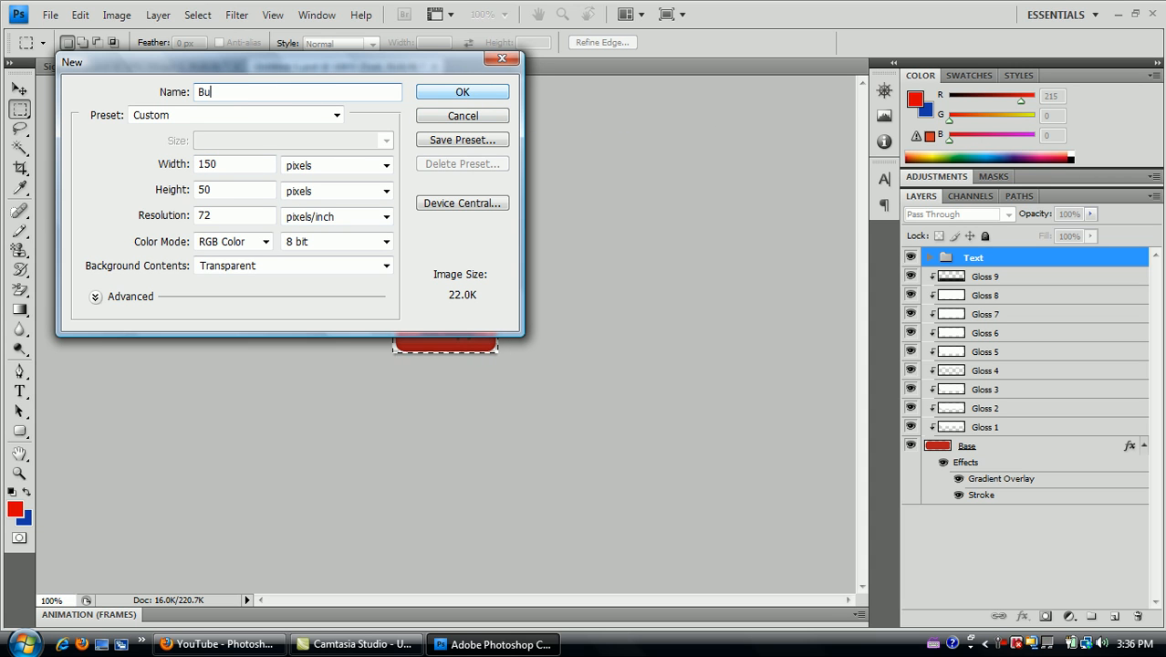
pyautogui.write('tton s')
pyautogui.click(444, 94)
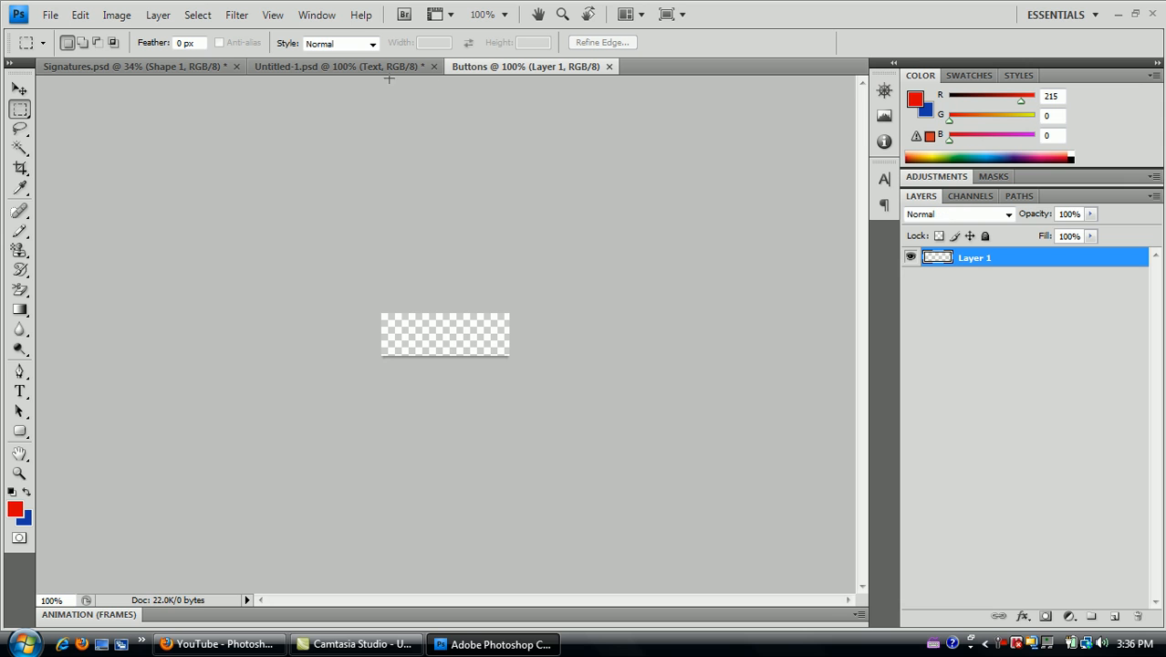
# Set the Rounded Rectangle tool's fill colour to dark red b40000
pyautogui.click(19, 431)
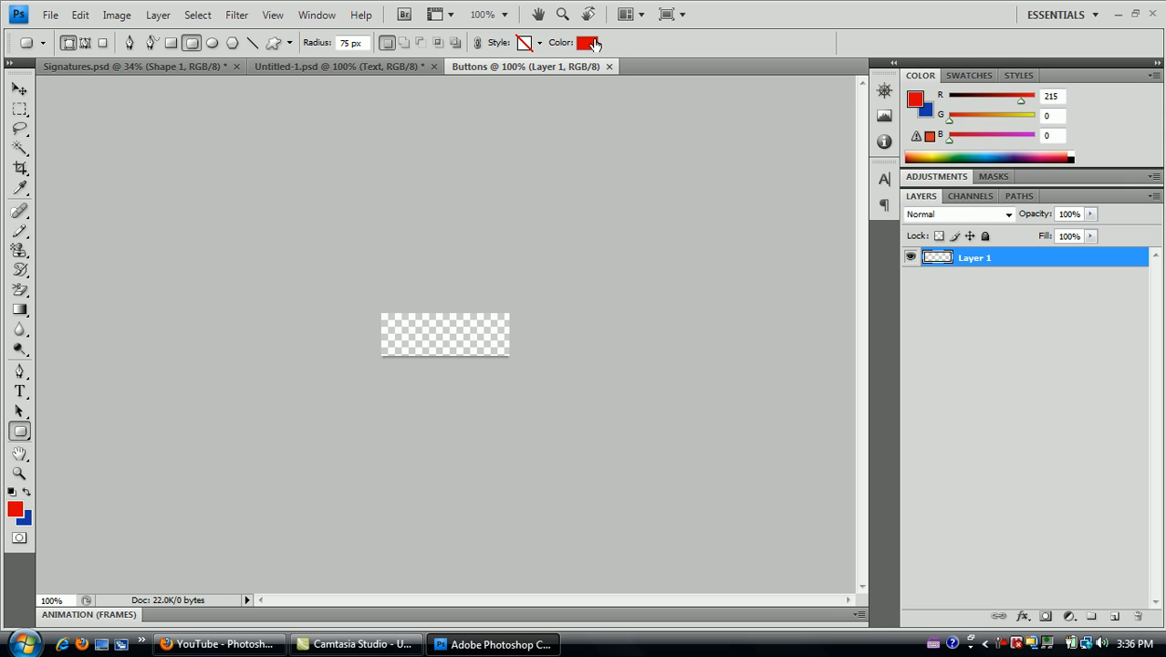
pyautogui.click(589, 42)
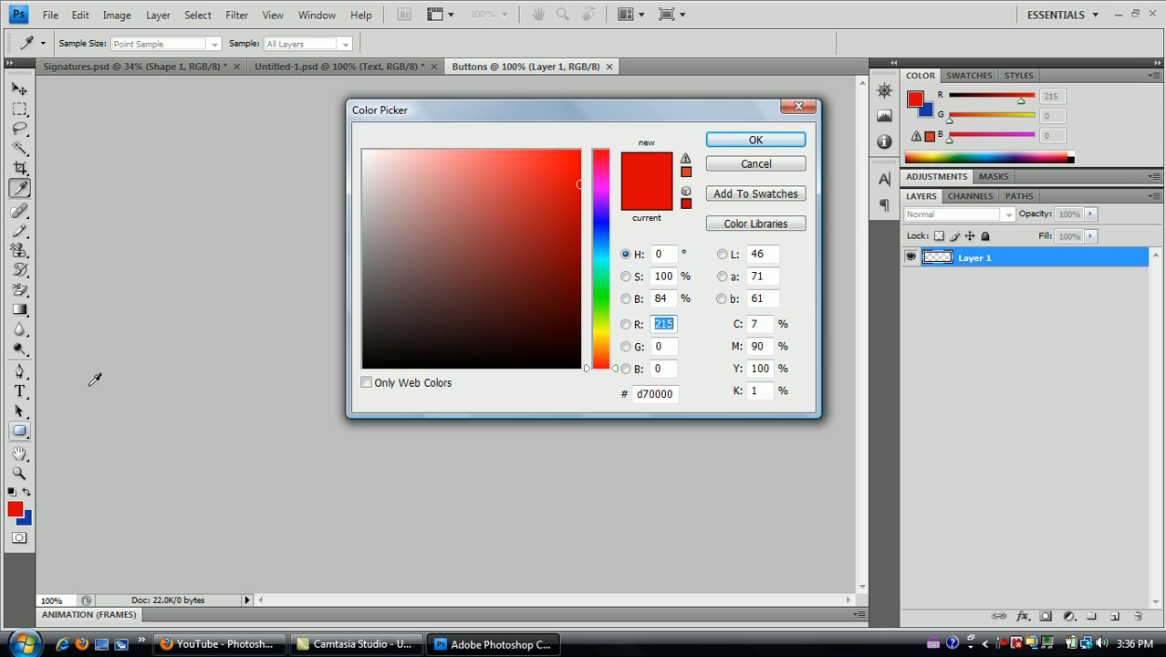
pyautogui.click(573, 194)
pyautogui.moveTo(573, 194); pyautogui.dragTo(579, 214)
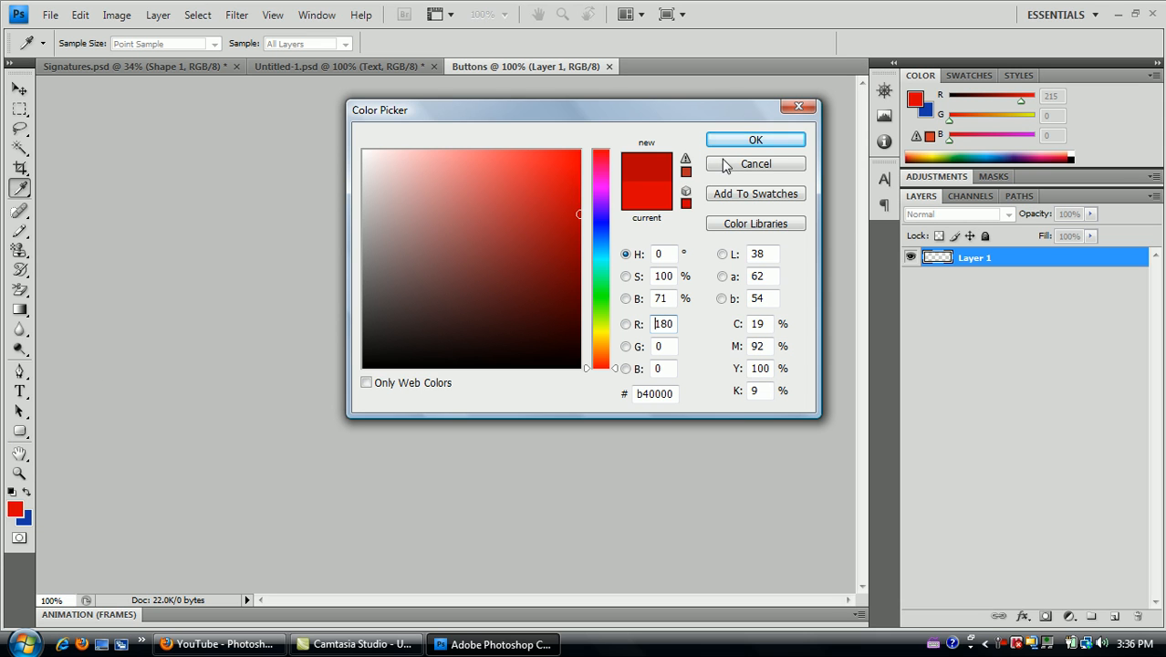
pyautogui.click(751, 140)
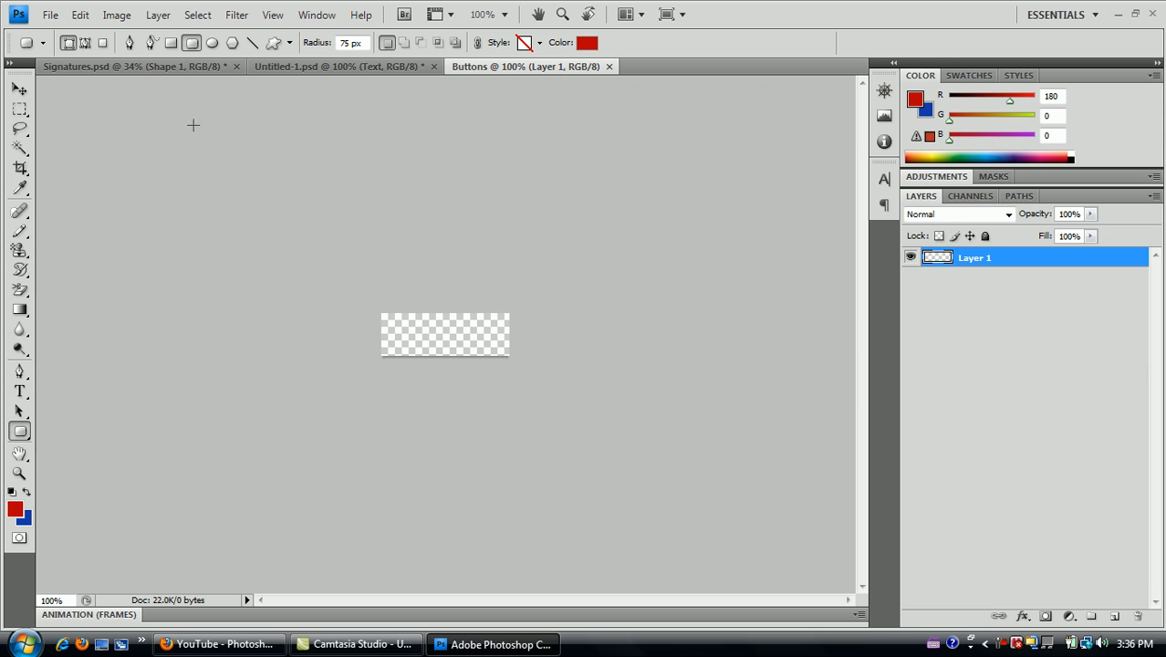
# Draw a red rounded rectangle with a 10 px corner radius covering the whole canvas
pyautogui.doubleClick(350, 42)
pyautogui.write('10')
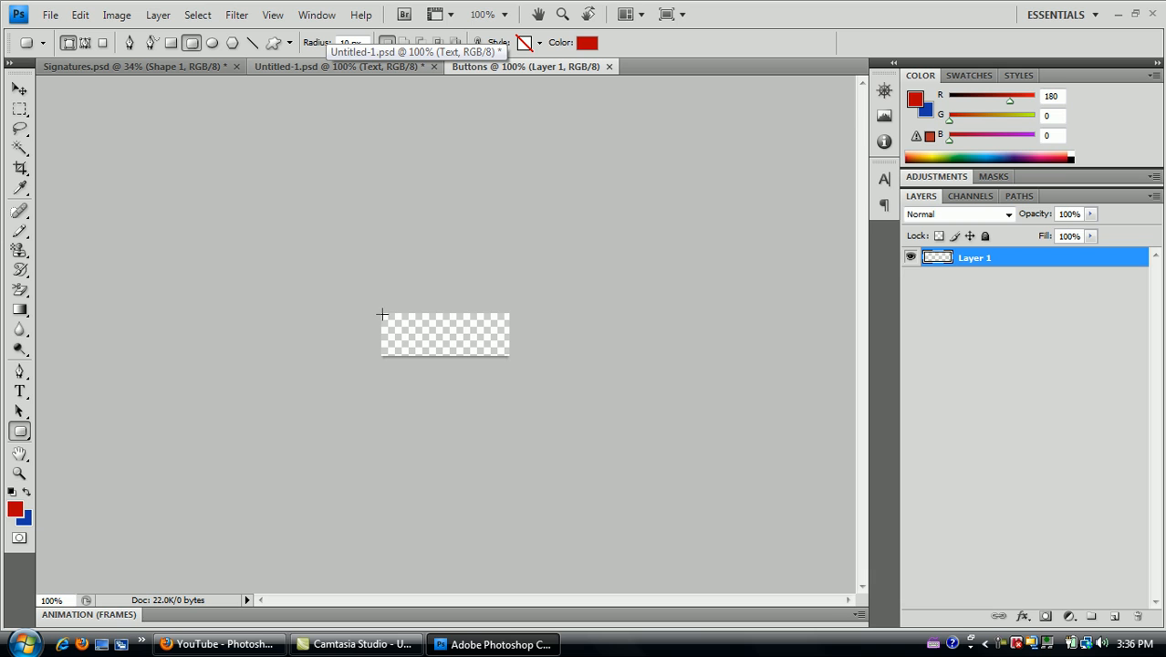
pyautogui.moveTo(381, 313); pyautogui.dragTo(507, 355)
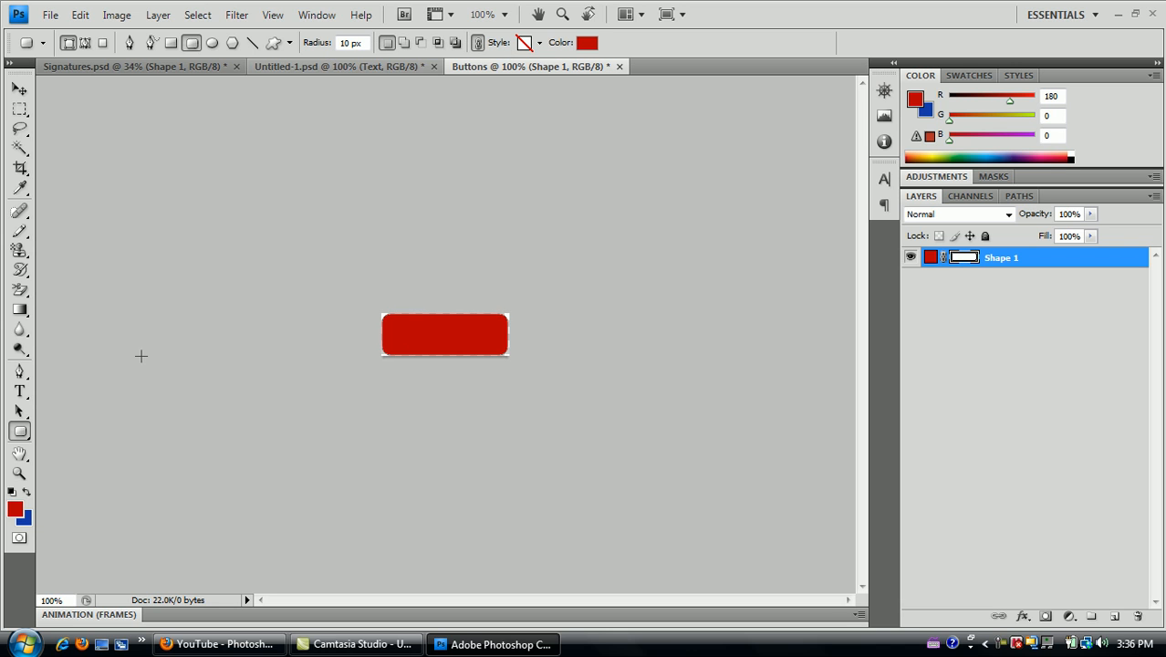
# Rasterize the red rounded rectangle's shape layer
pyautogui.click(19, 330)
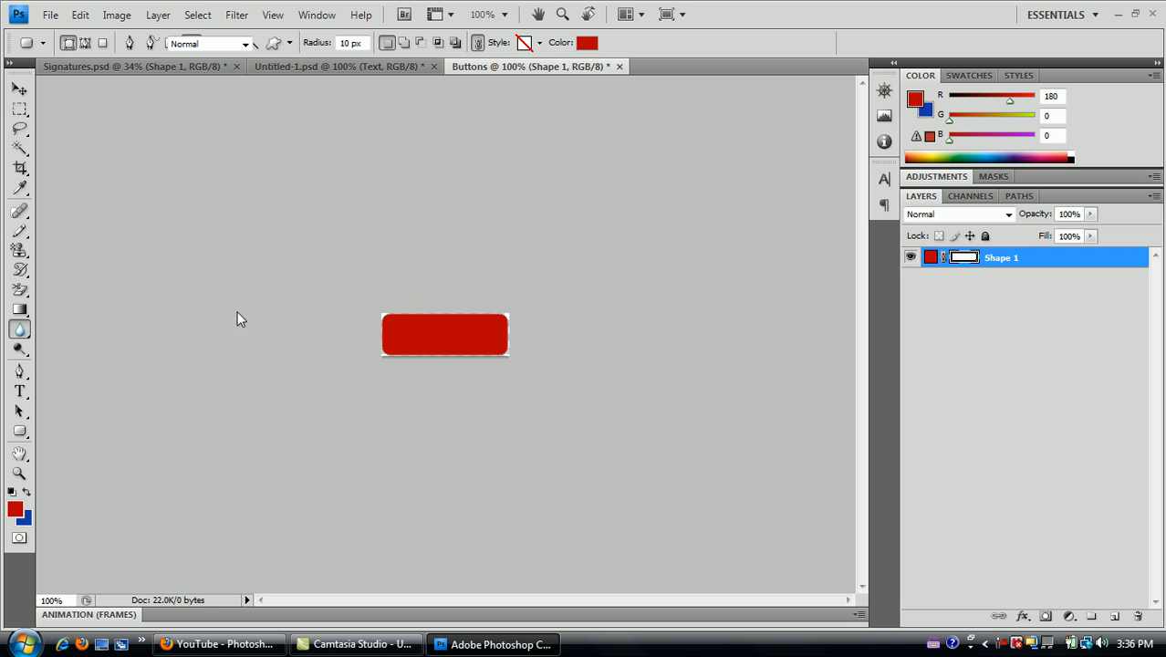
pyautogui.click(433, 326)
pyautogui.click(612, 256)
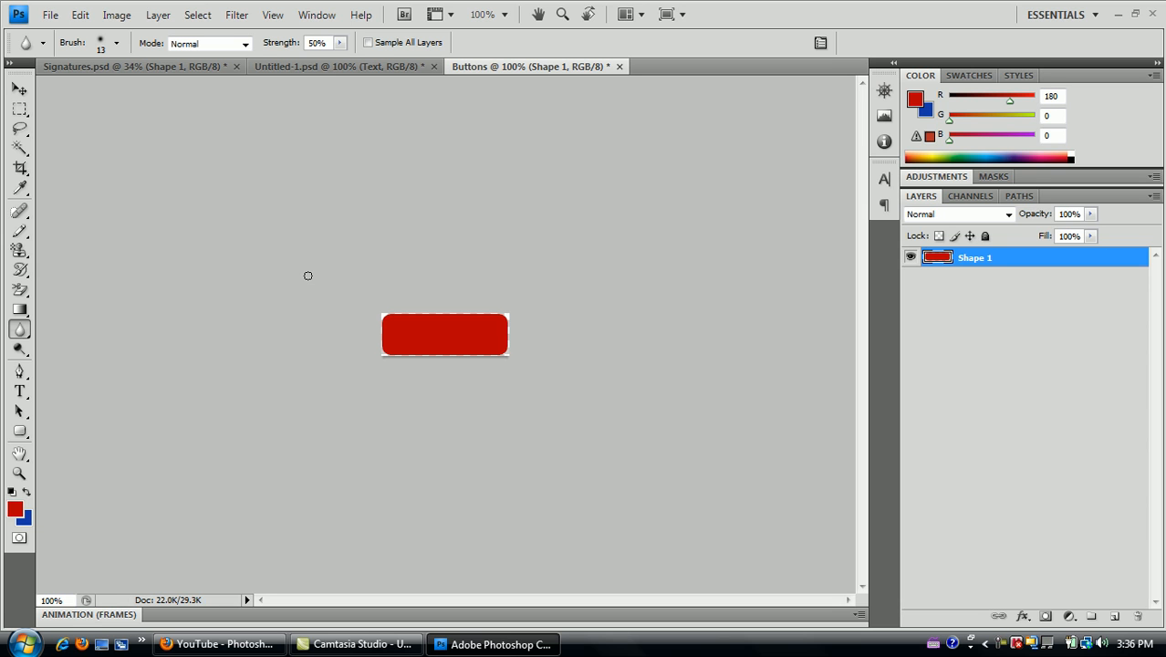
# Copy the layer style of the Base layer in Untitled-1.psd and paste it onto Shape 1 in the Buttons document
pyautogui.click(362, 64)
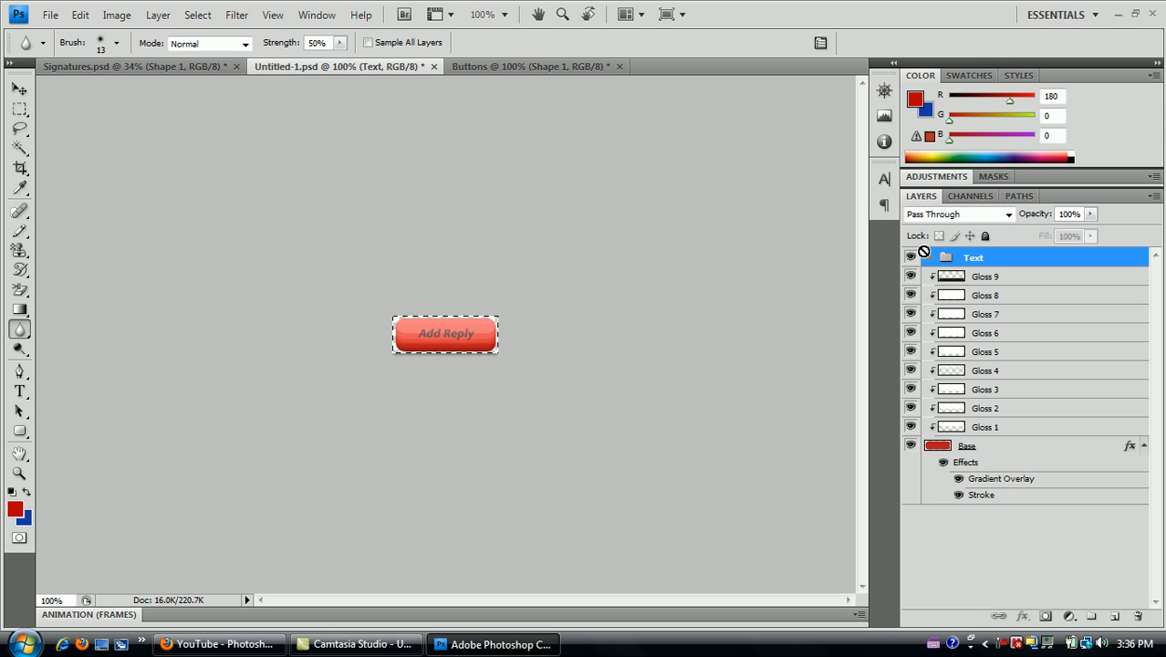
pyautogui.rightClick(964, 451)
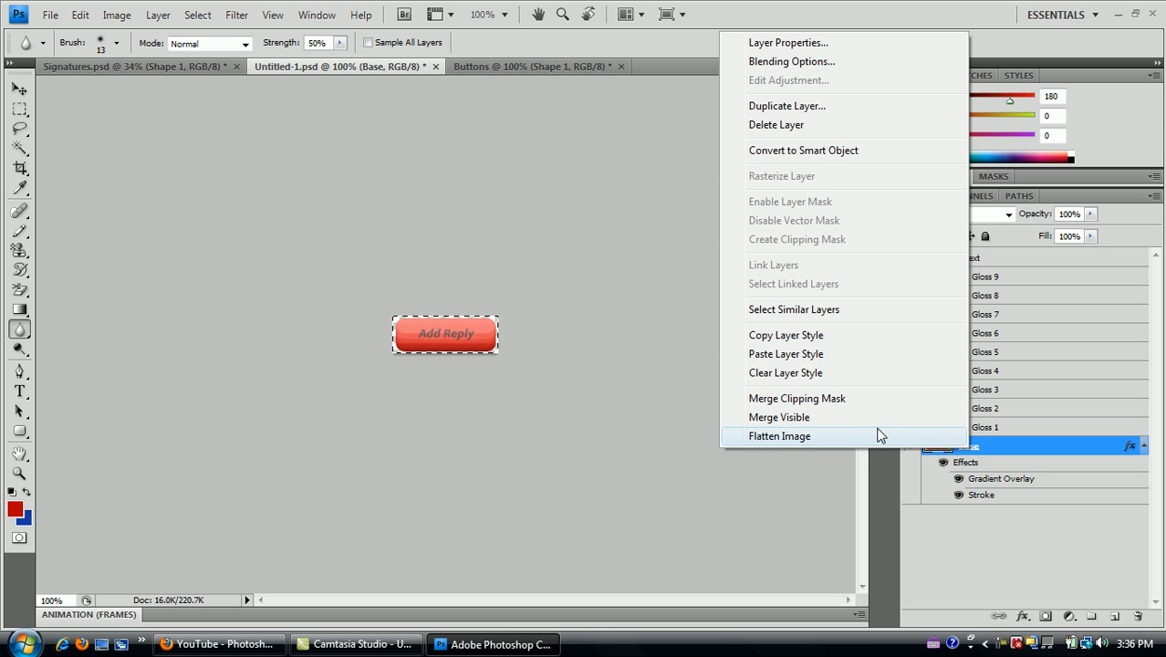
pyautogui.click(815, 336)
pyautogui.click(485, 70)
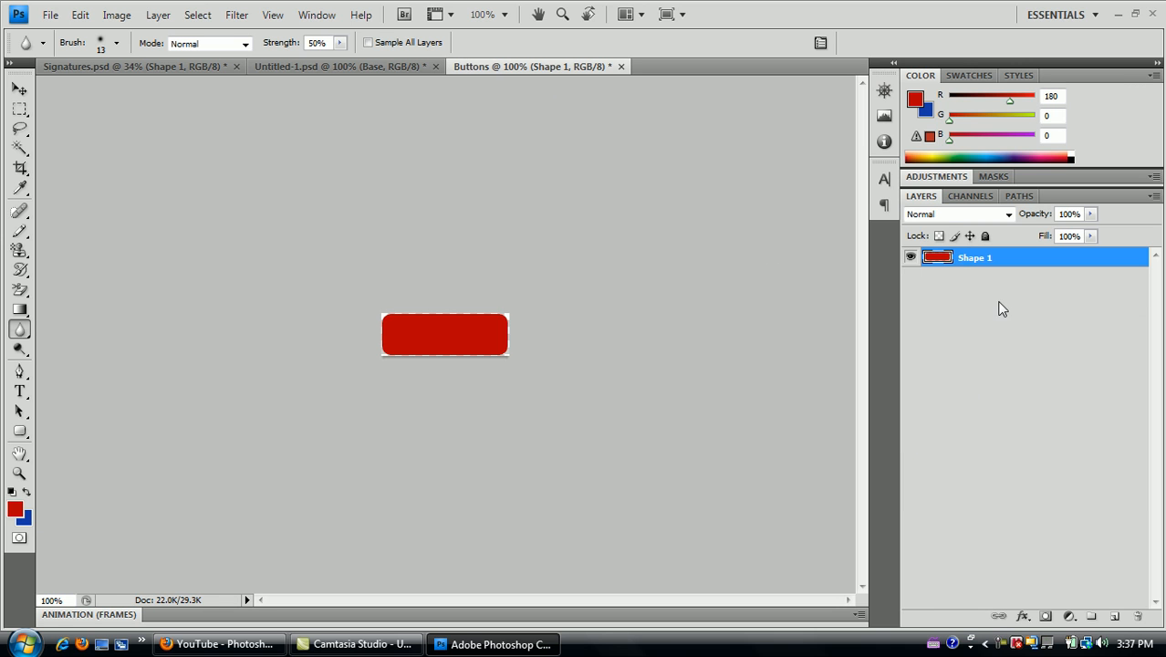
pyautogui.rightClick(947, 258)
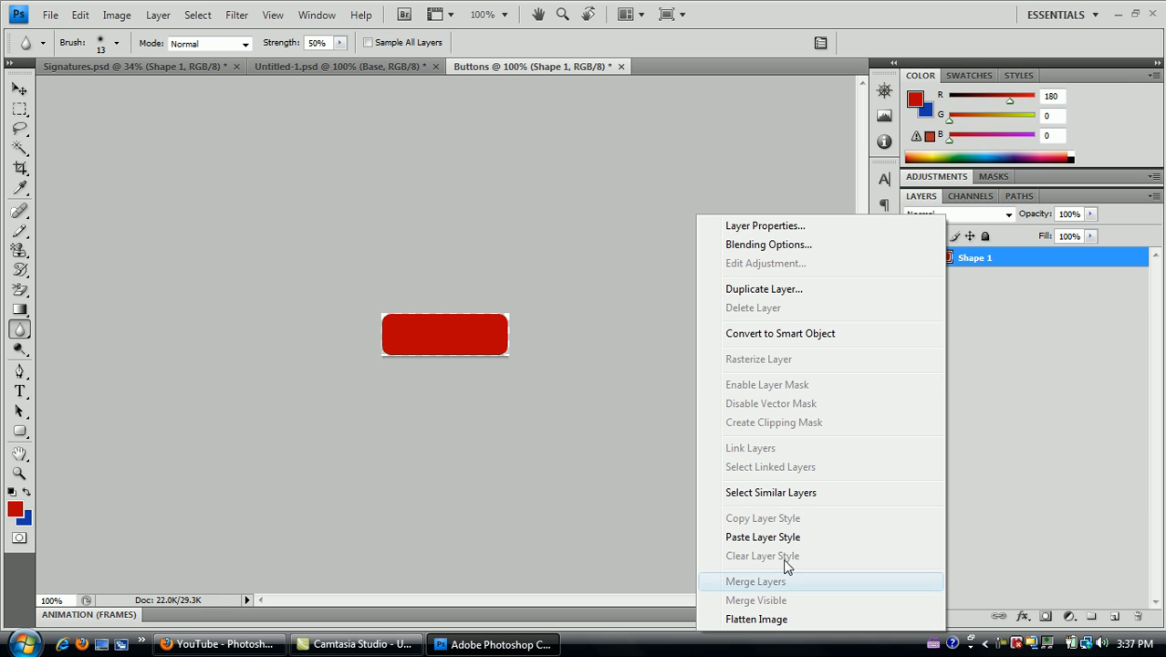
pyautogui.click(821, 539)
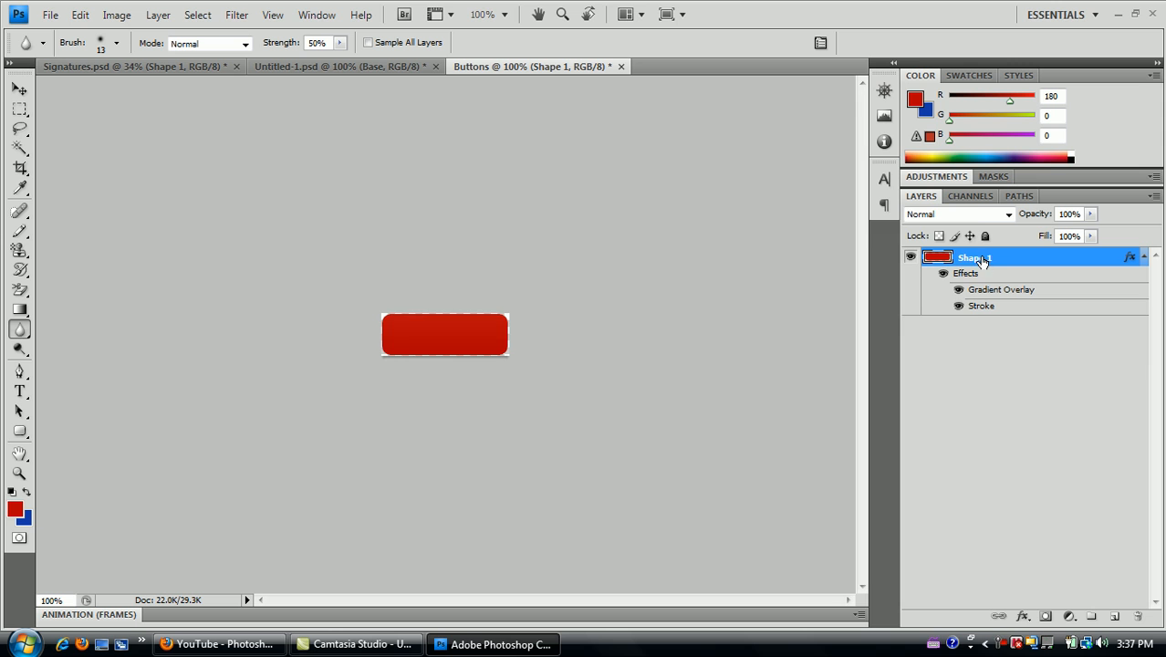
# Set the Gradient Overlay opacity of Shape 1 to 10% and review its Stroke settings
pyautogui.rightClick(982, 262)
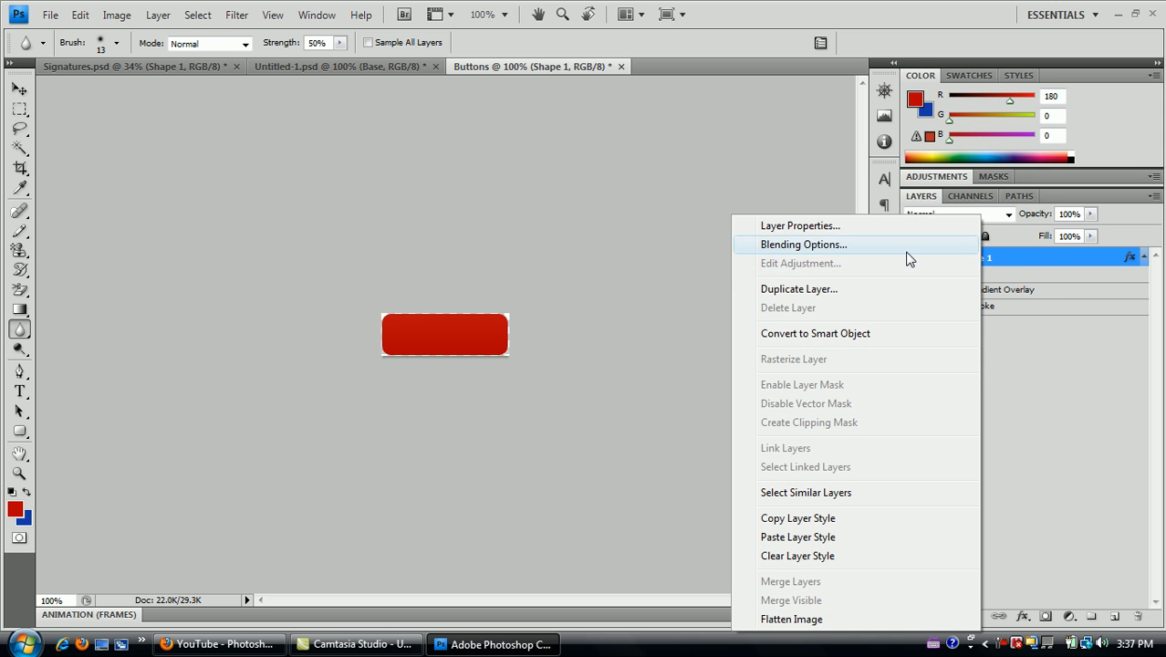
pyautogui.click(908, 256)
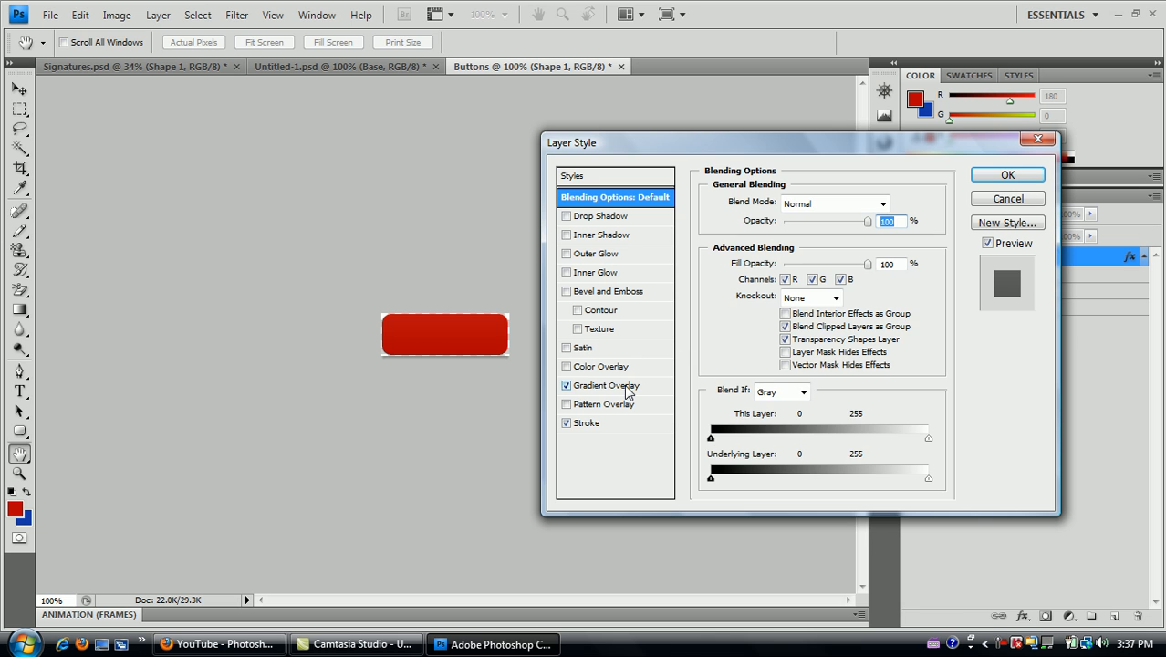
pyautogui.click(626, 388)
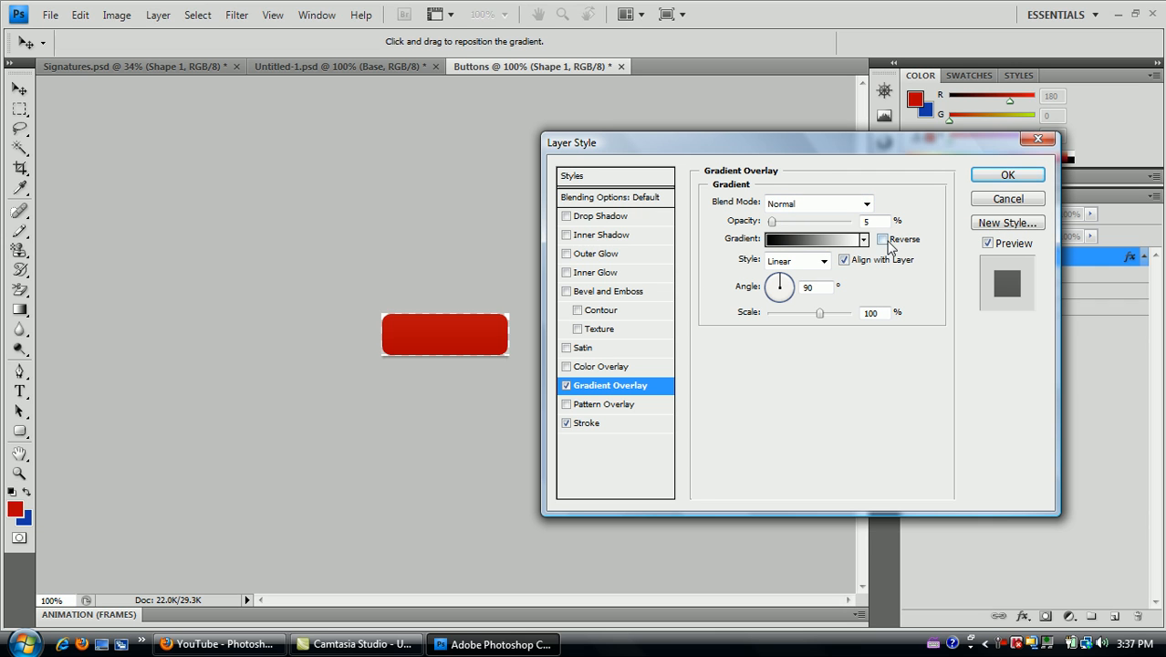
pyautogui.click(882, 241)
pyautogui.click(882, 241)
pyautogui.moveTo(772, 227); pyautogui.dragTo(776, 227)
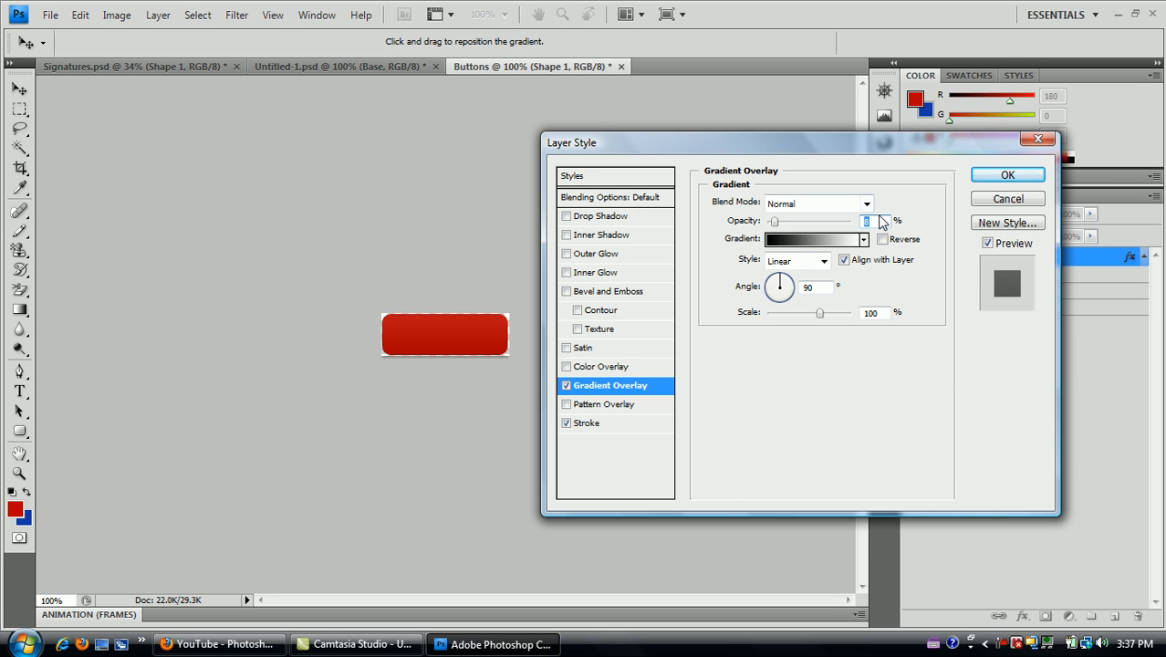
pyautogui.write('10')
pyautogui.click(597, 424)
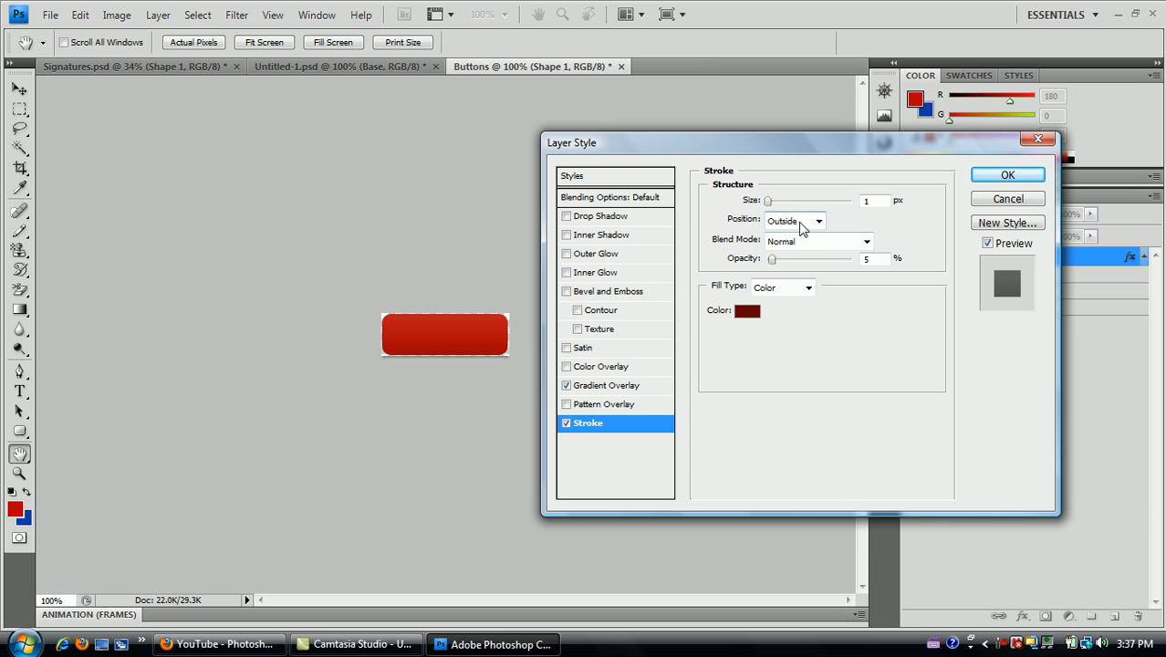
pyautogui.click(1002, 178)
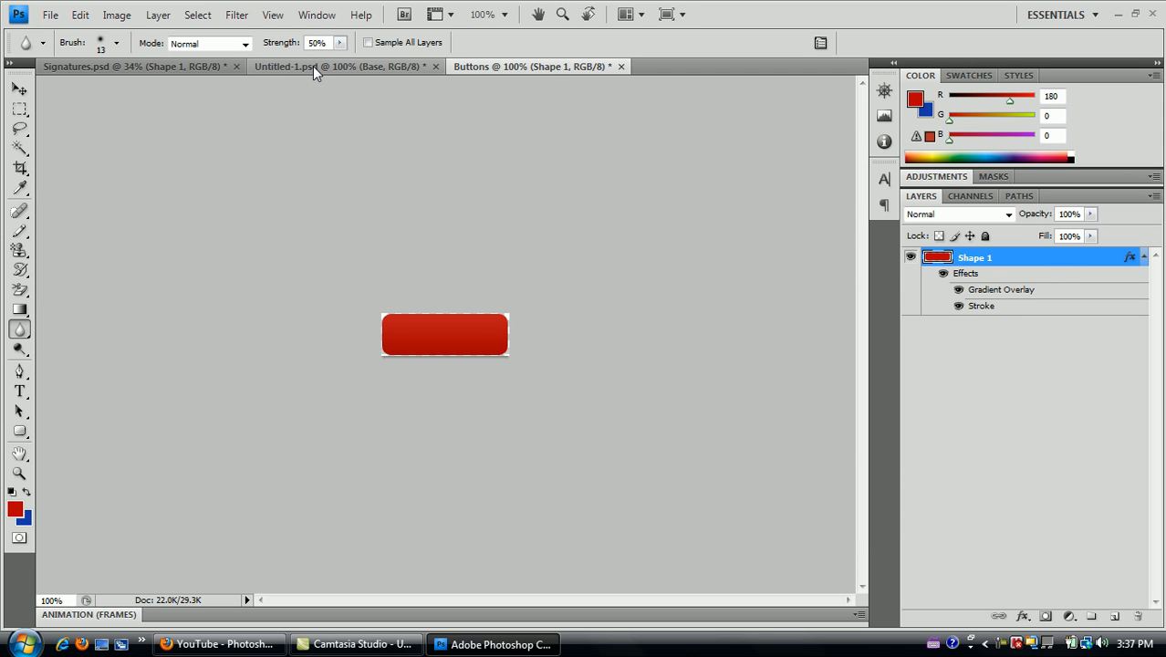
# Draw a white (ffffff) rounded rectangle over the upper part of the button, slightly narrower than the red base
pyautogui.click(20, 432)
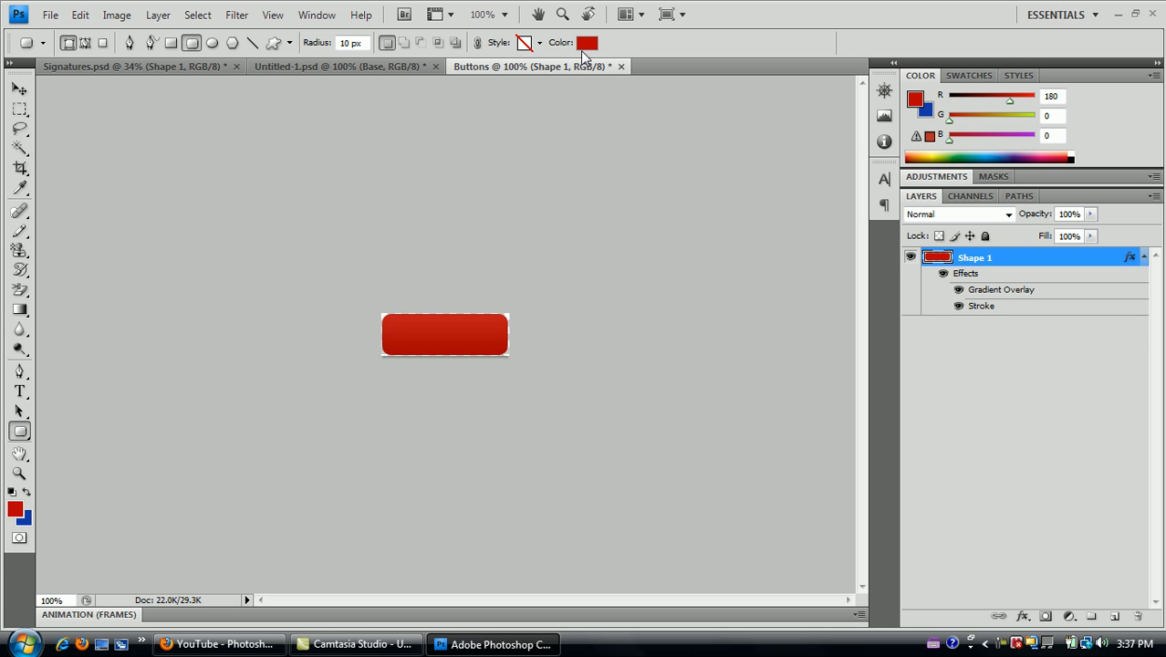
pyautogui.click(585, 44)
pyautogui.moveTo(494, 226); pyautogui.dragTo(364, 152)
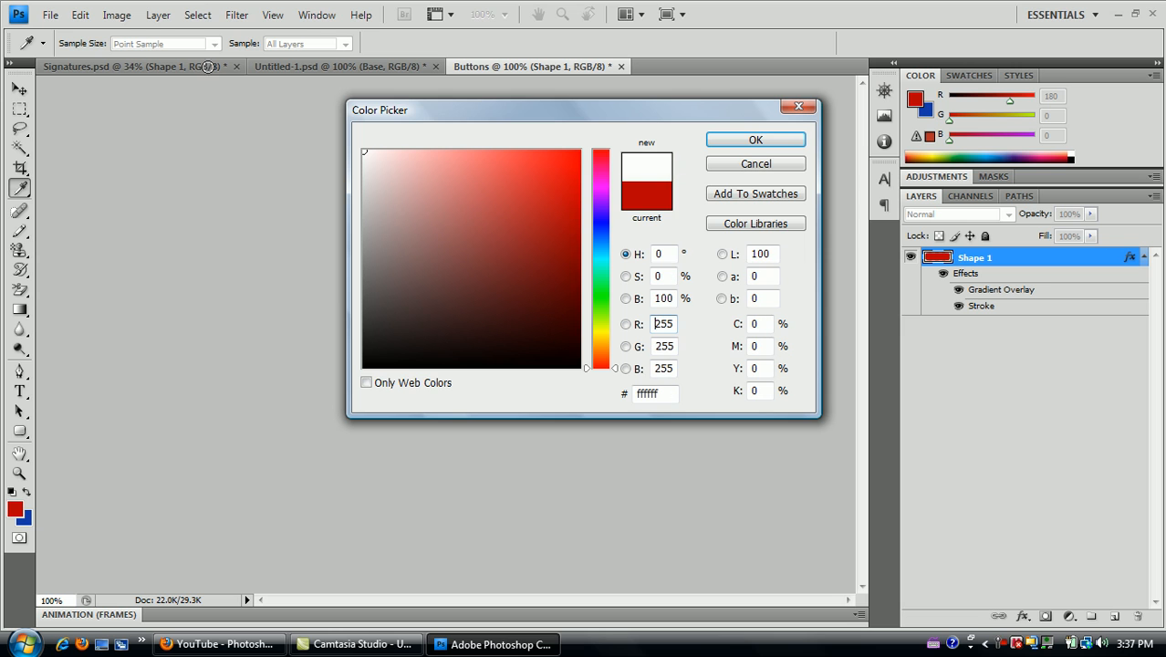
pyautogui.click(736, 151)
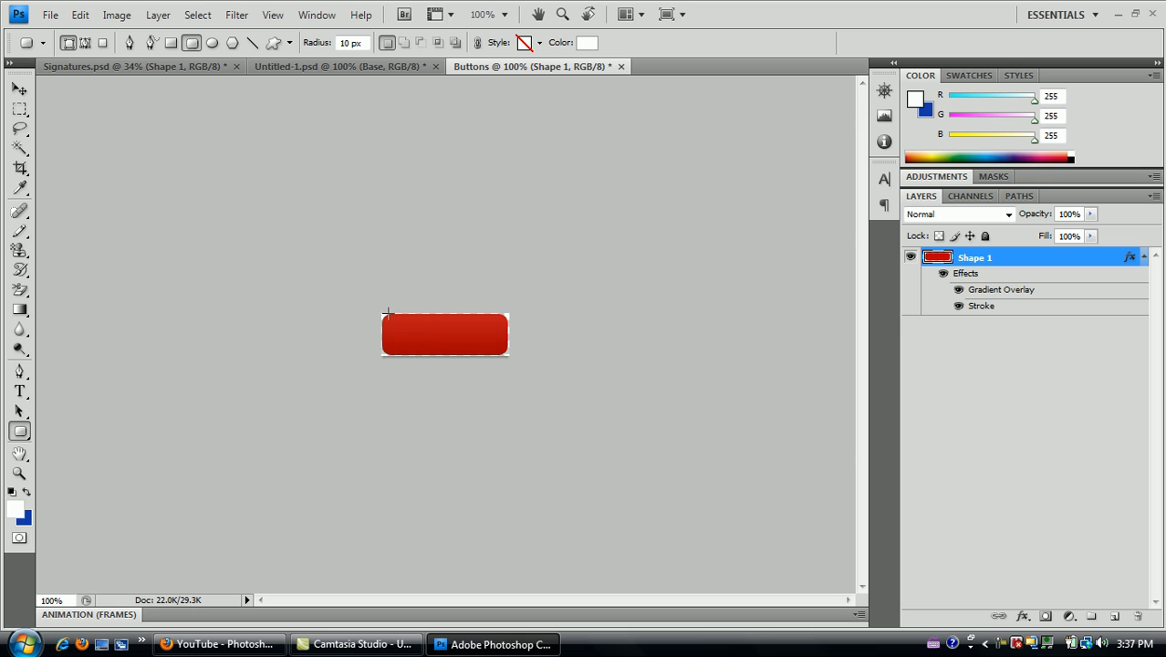
pyautogui.moveTo(387, 311); pyautogui.dragTo(501, 338)
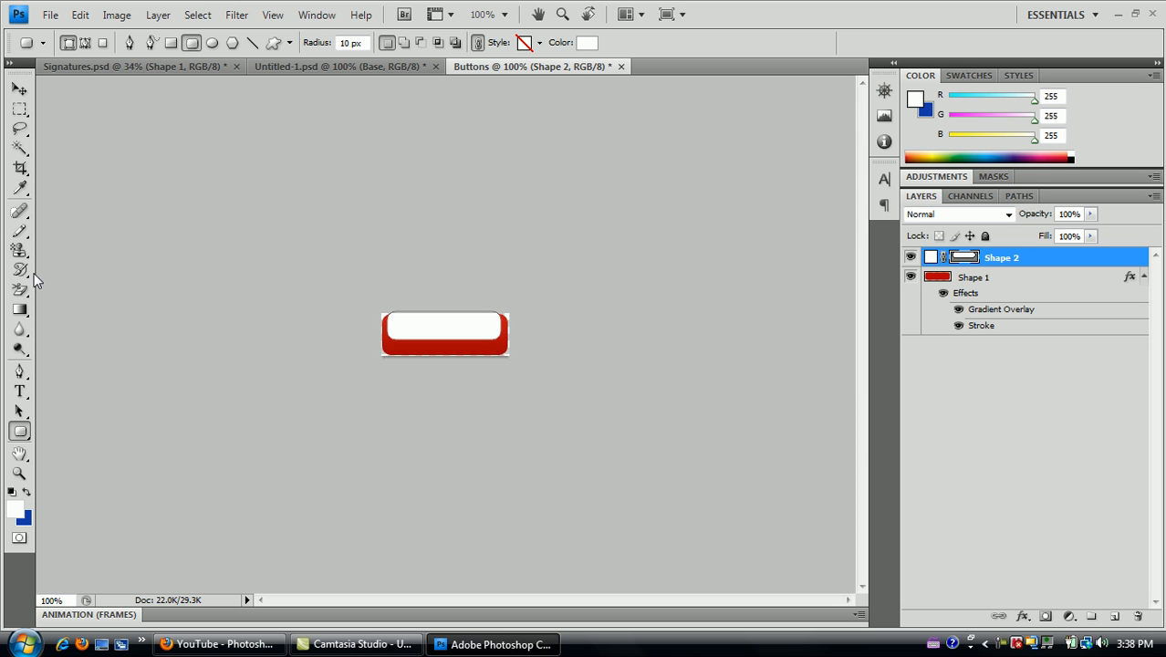
# Rasterize the white Shape 2 layer and clip it to the red base layer with a clipping mask
pyautogui.click(20, 330)
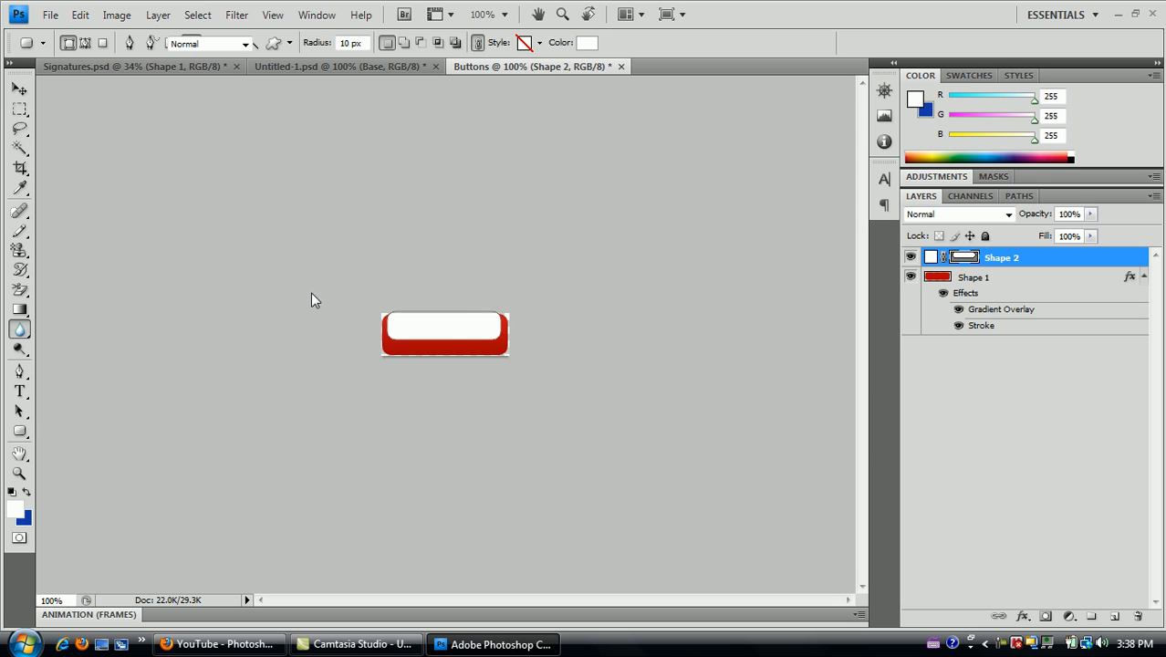
pyautogui.click(444, 330)
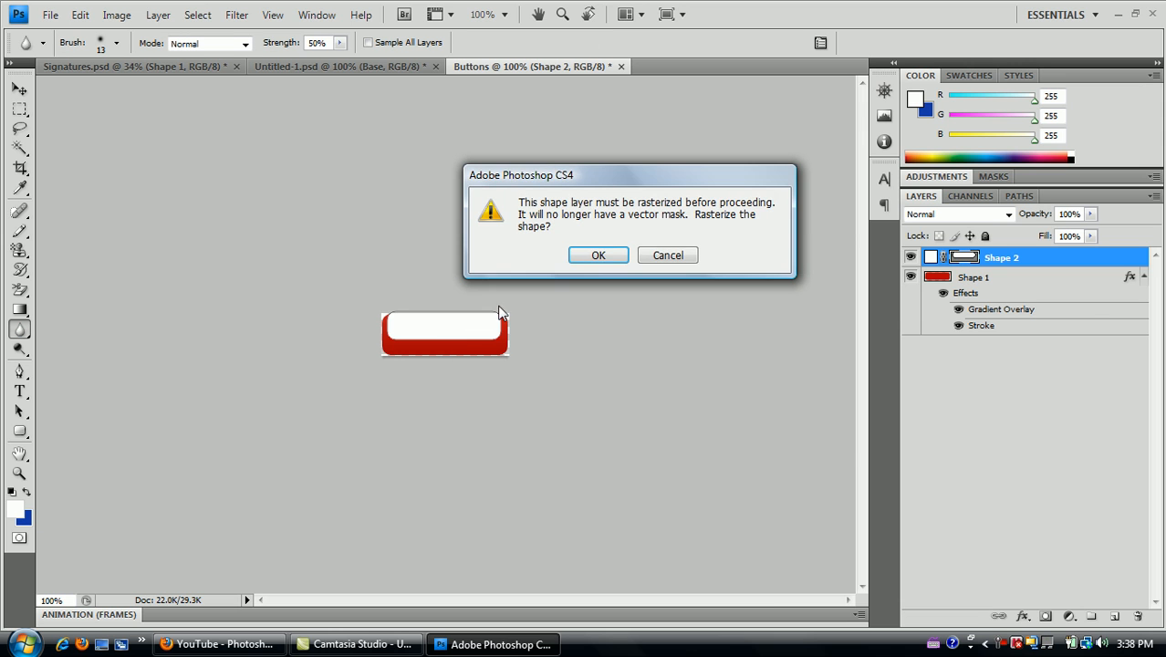
pyautogui.click(599, 255)
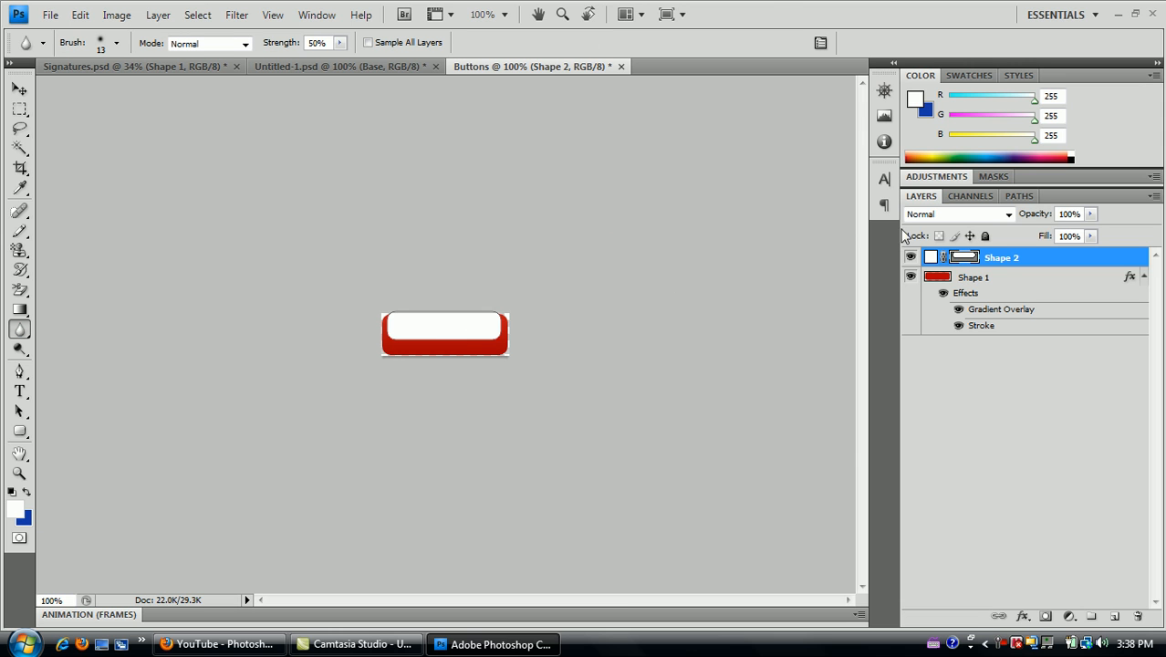
pyautogui.rightClick(985, 257)
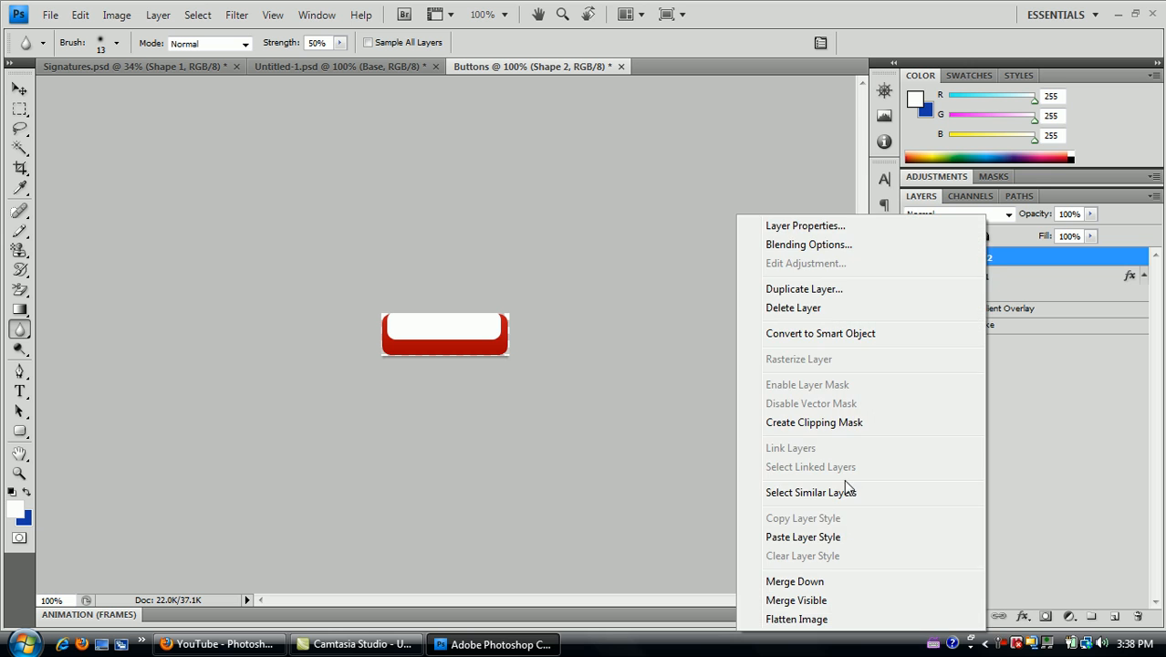
pyautogui.click(823, 422)
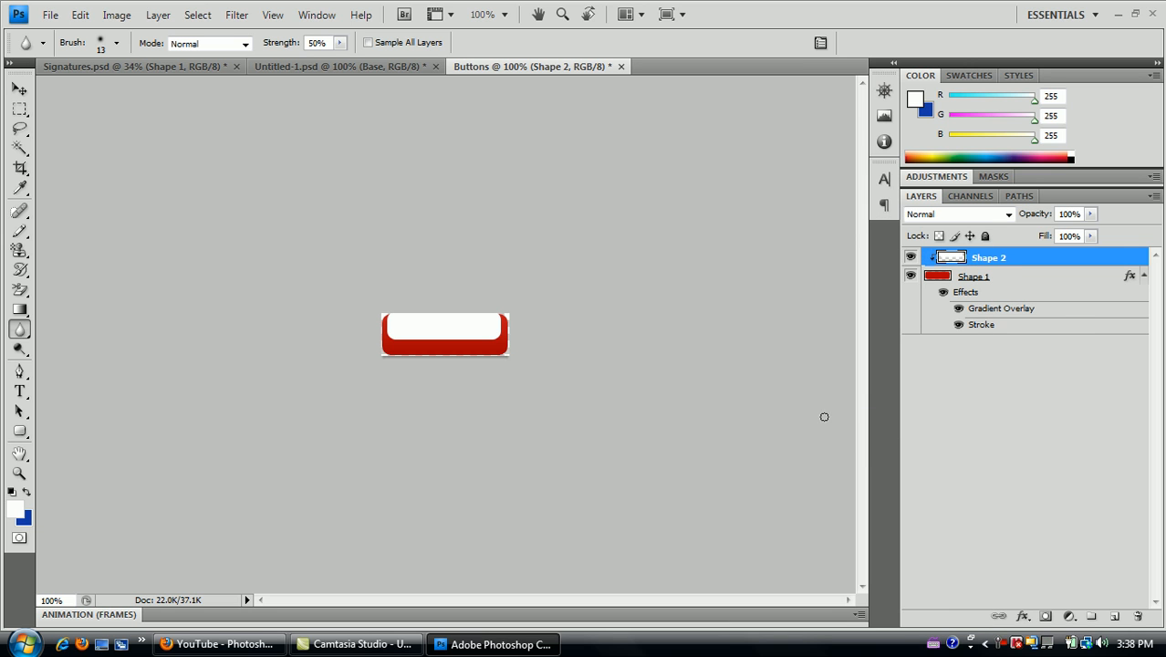
# Lower the opacity of the Shape 2 gloss layer to 25%
pyautogui.click(1090, 216)
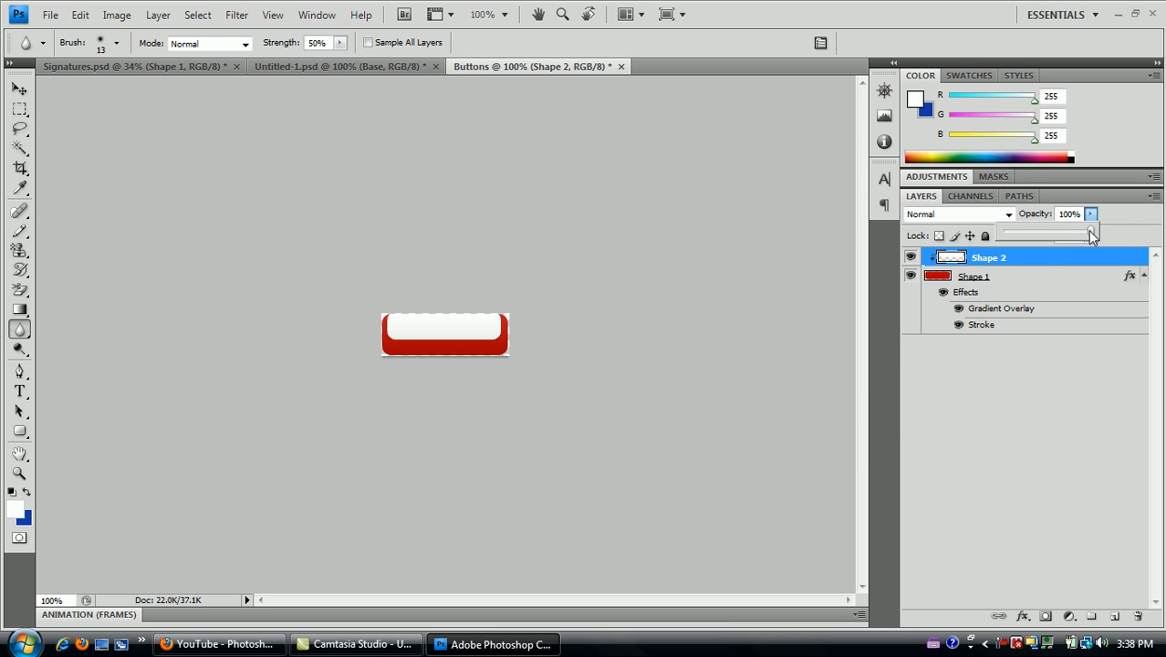
pyautogui.moveTo(1057, 234); pyautogui.dragTo(1037, 242)
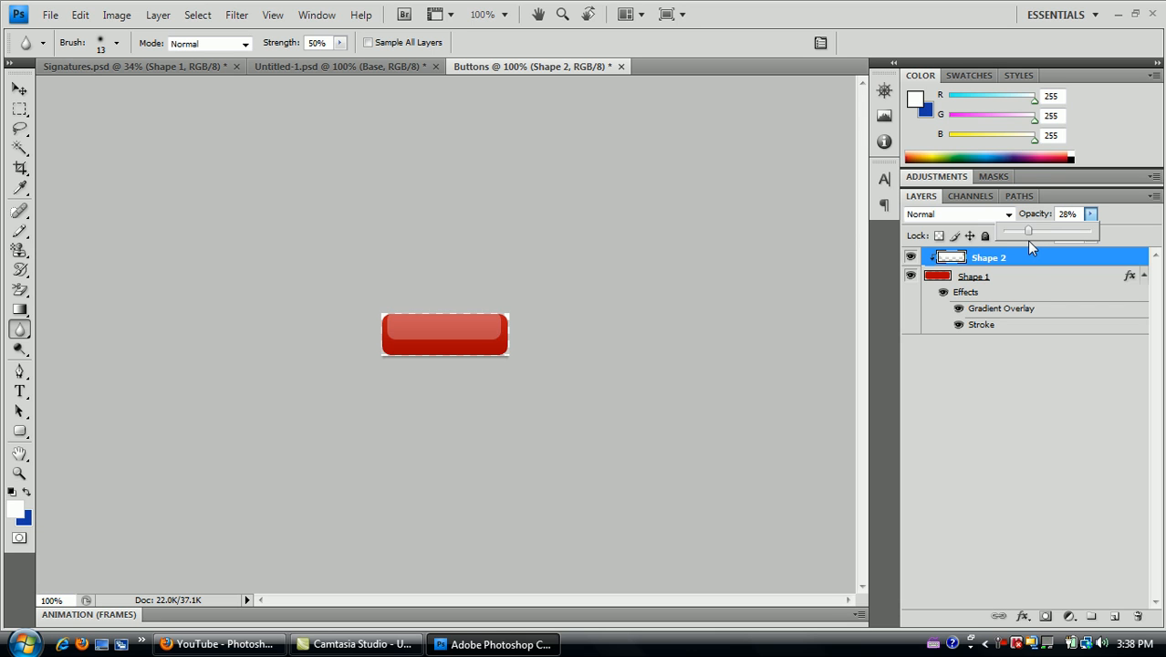
pyautogui.moveTo(1031, 243); pyautogui.dragTo(1023, 244)
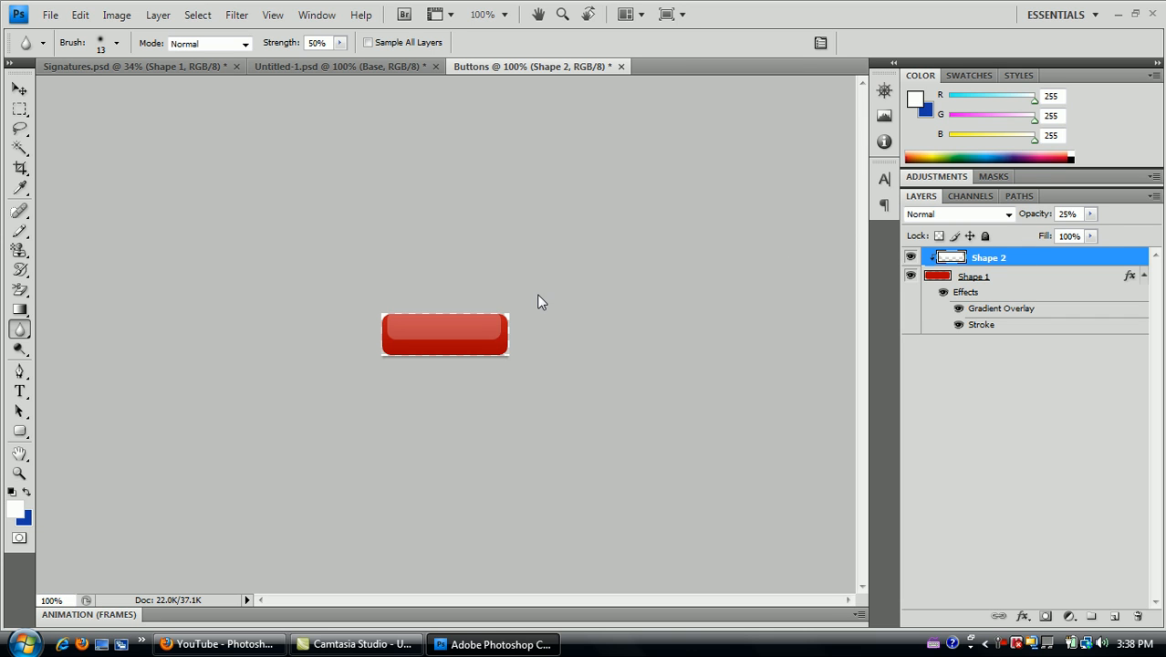
# Draw a second, larger white rounded rectangle from the button's upper edge down to just above its lower edge
pyautogui.click(20, 438)
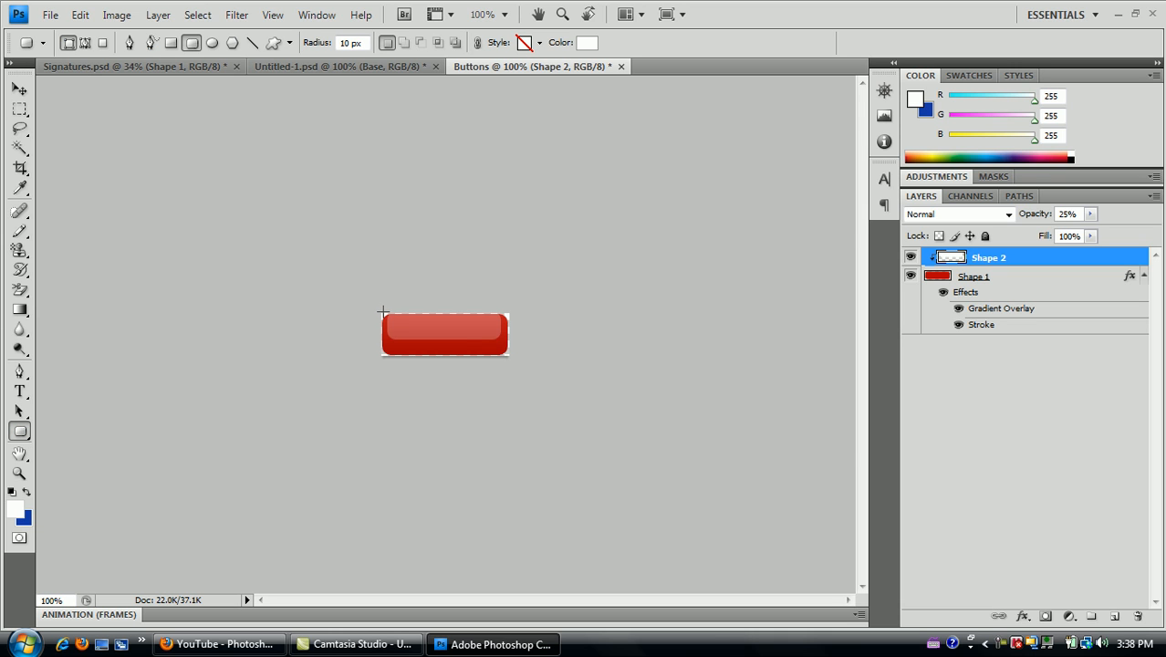
pyautogui.moveTo(383, 312)
pyautogui.mouseDown()
pyautogui.moveTo(429, 350)
pyautogui.moveTo(505, 347)
pyautogui.mouseUp()
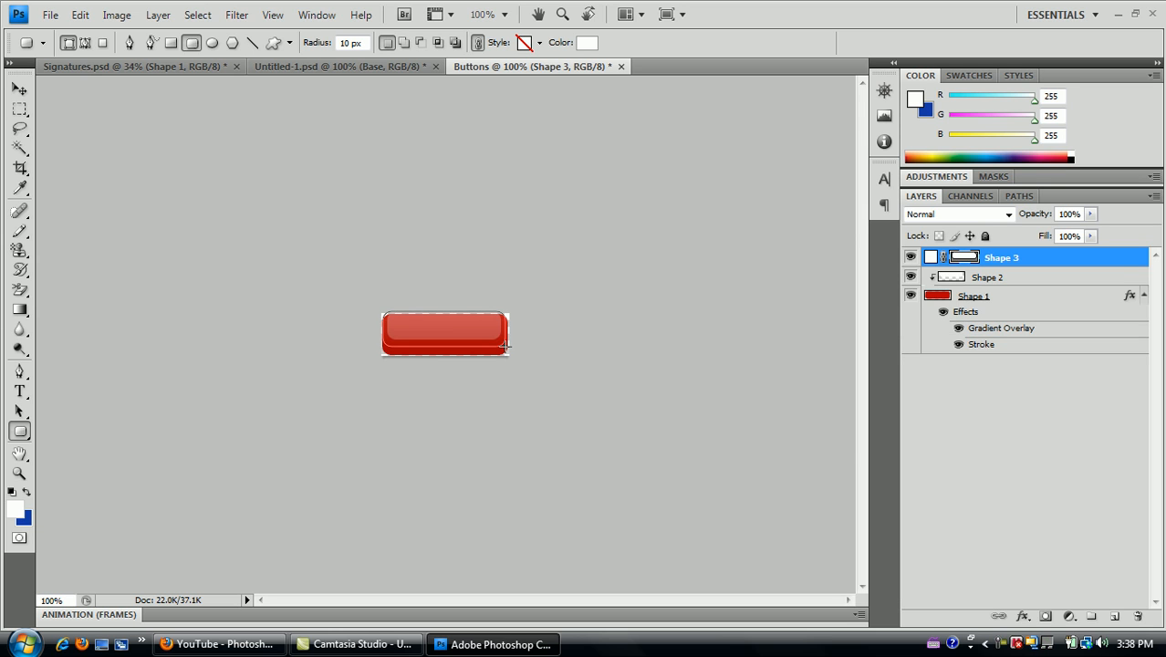
# Rasterize the white Shape 3 layer and clip it to the red base layer with a clipping mask
pyautogui.click(19, 329)
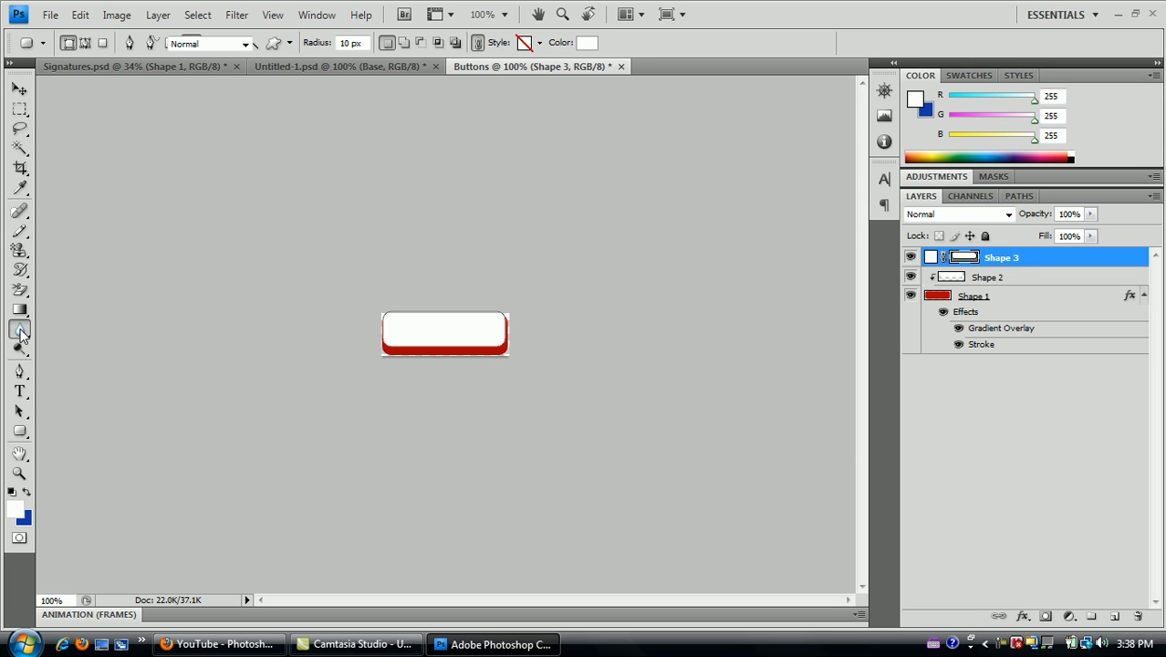
pyautogui.click(458, 328)
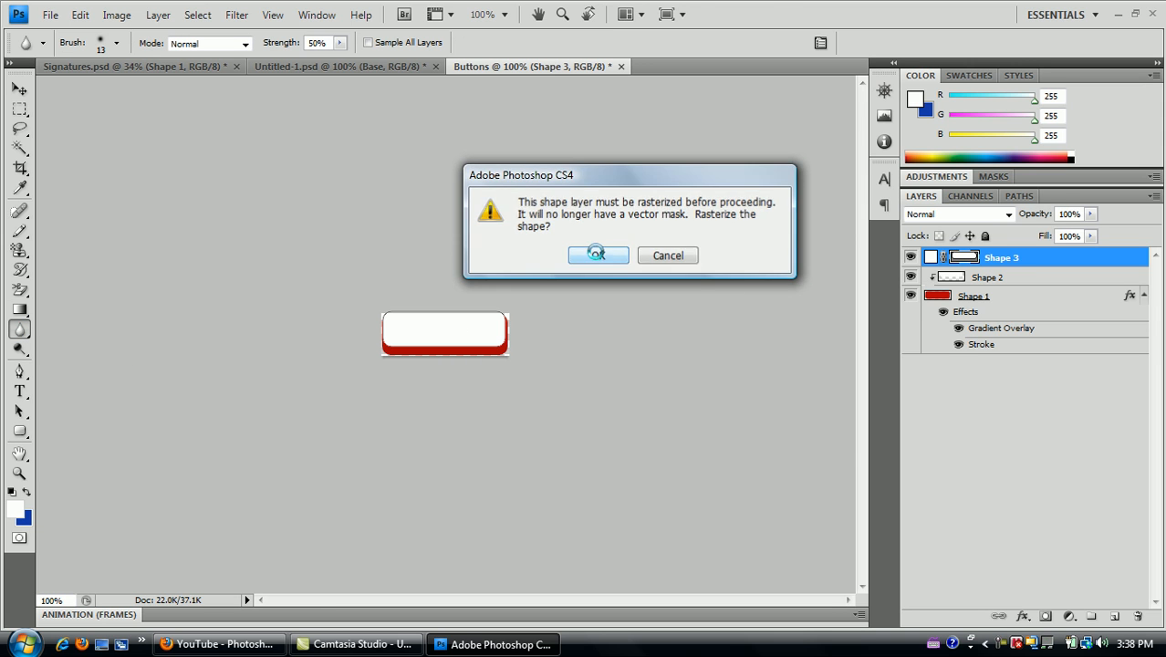
pyautogui.click(596, 255)
pyautogui.rightClick(1003, 259)
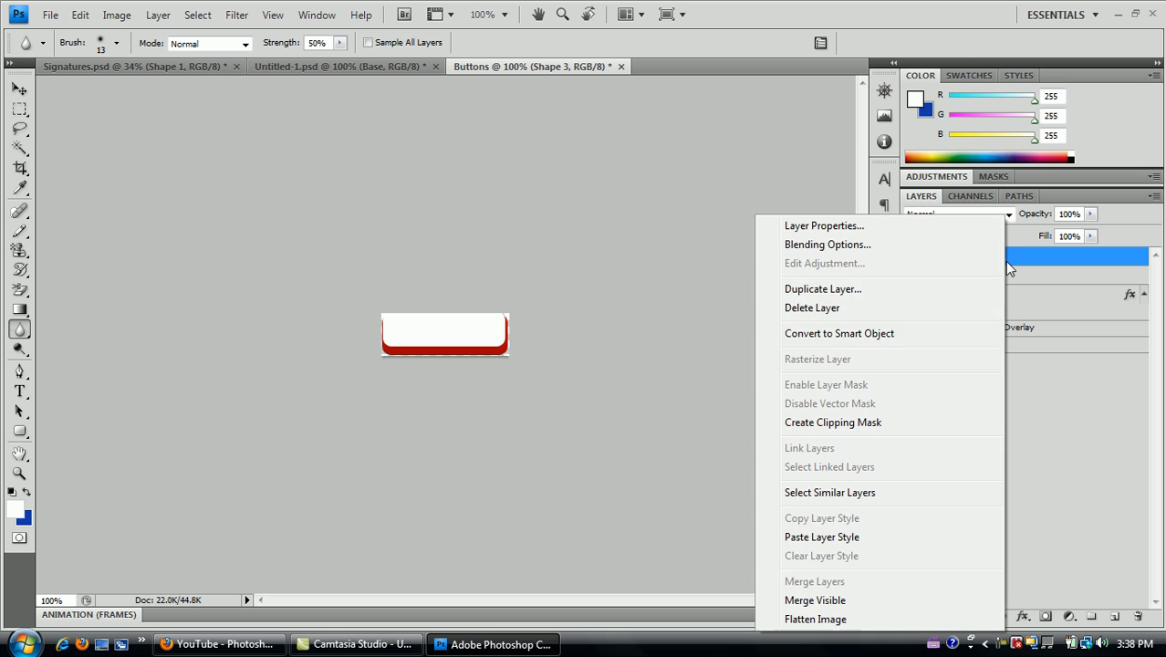
pyautogui.click(848, 424)
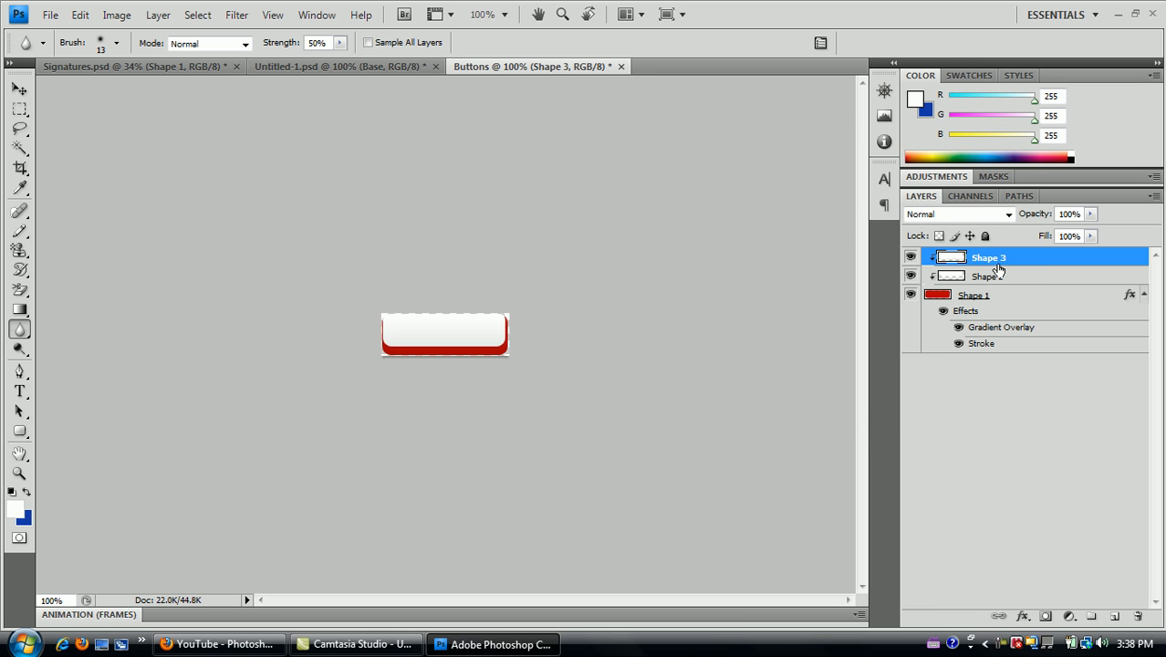
# Lower the opacity of the Shape 3 gloss layer to 20%
pyautogui.click(1089, 216)
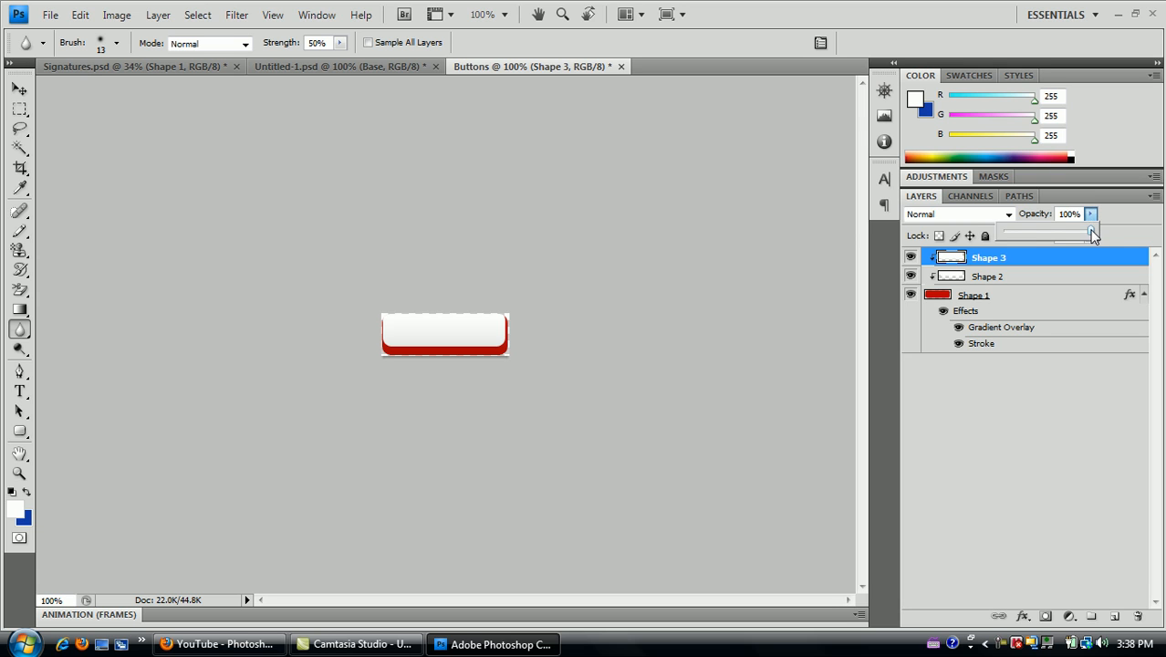
pyautogui.click(1026, 231)
pyautogui.moveTo(1023, 233); pyautogui.dragTo(1019, 231)
pyautogui.click(1070, 214)
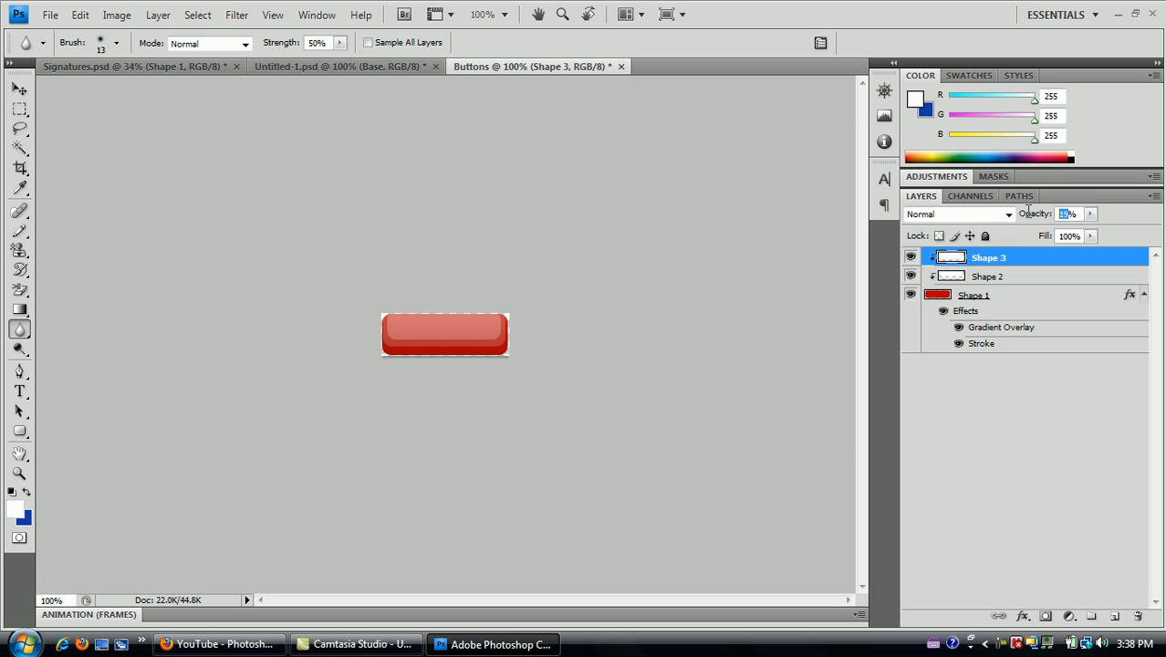
pyautogui.write('20')
# Draw a third white rounded rectangle across the button's full width, ending slightly lower than the previous gloss shape
pyautogui.click(20, 432)
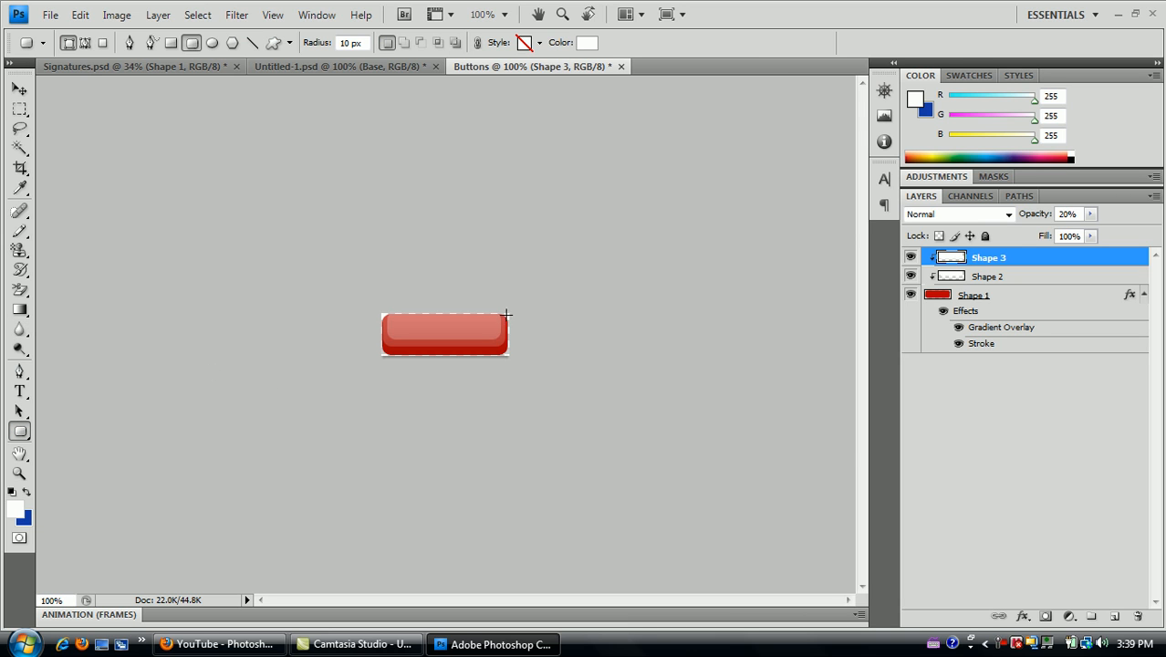
pyautogui.moveTo(486, 366); pyautogui.dragTo(385, 348)
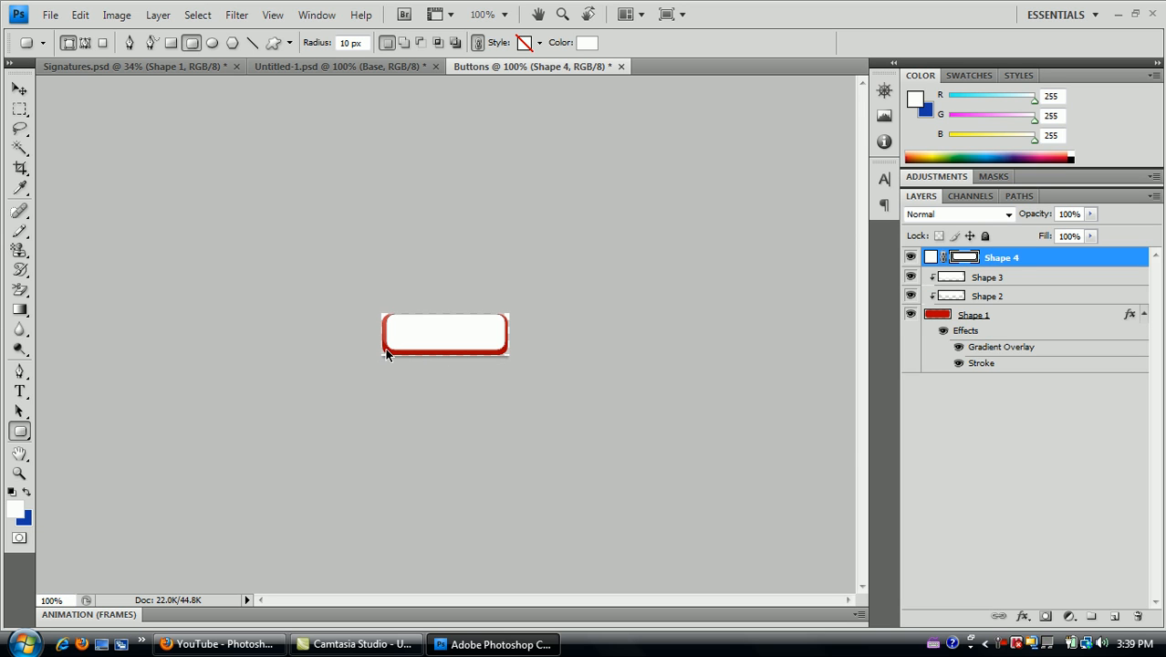
pyautogui.hotkey('ctrl', 'z')
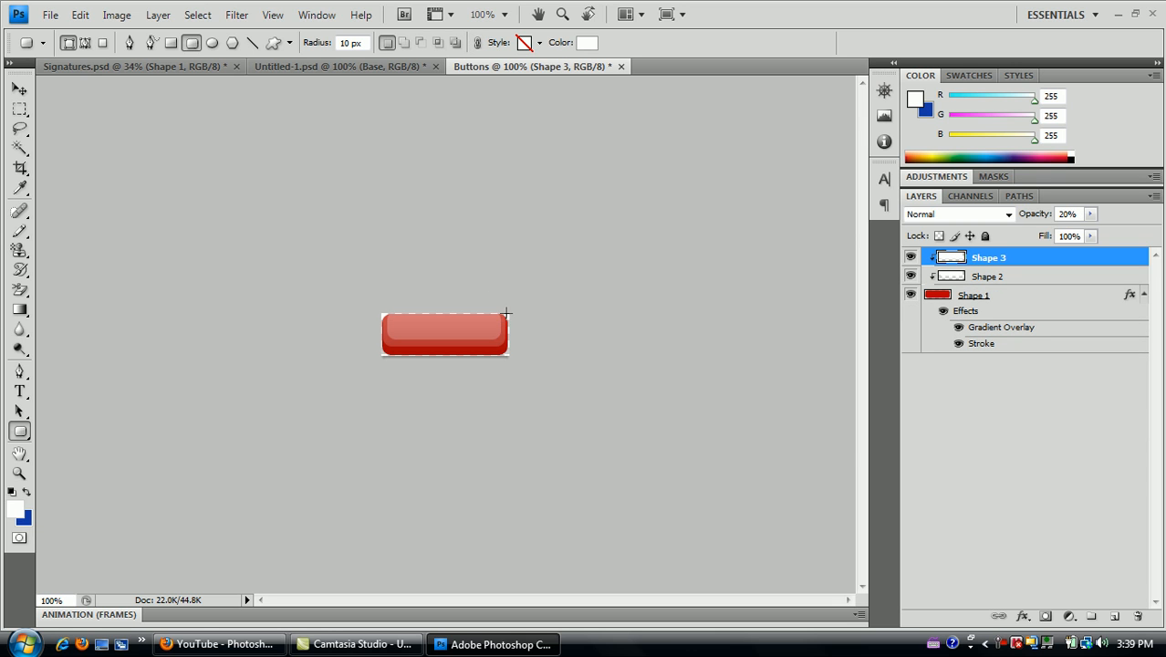
pyautogui.moveTo(419, 364); pyautogui.dragTo(382, 351)
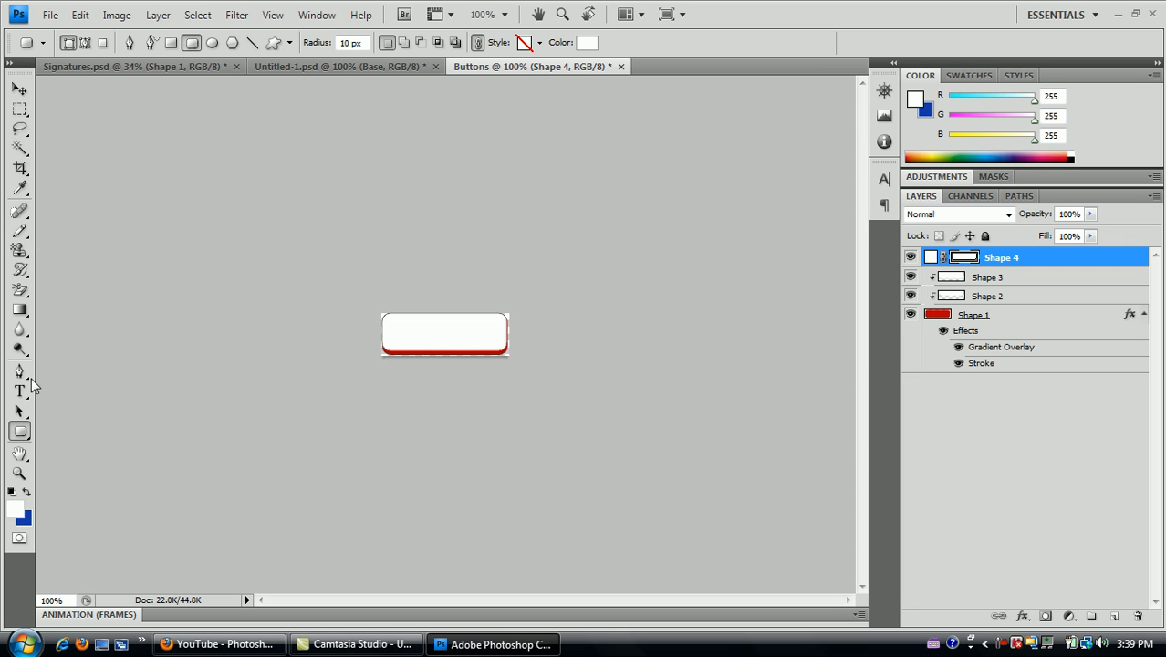
# Rasterize the white Shape 4 layer and clip it to the red base layer with a clipping mask
pyautogui.click(19, 329)
pyautogui.click(443, 299)
pyautogui.click(595, 254)
pyautogui.rightClick(978, 263)
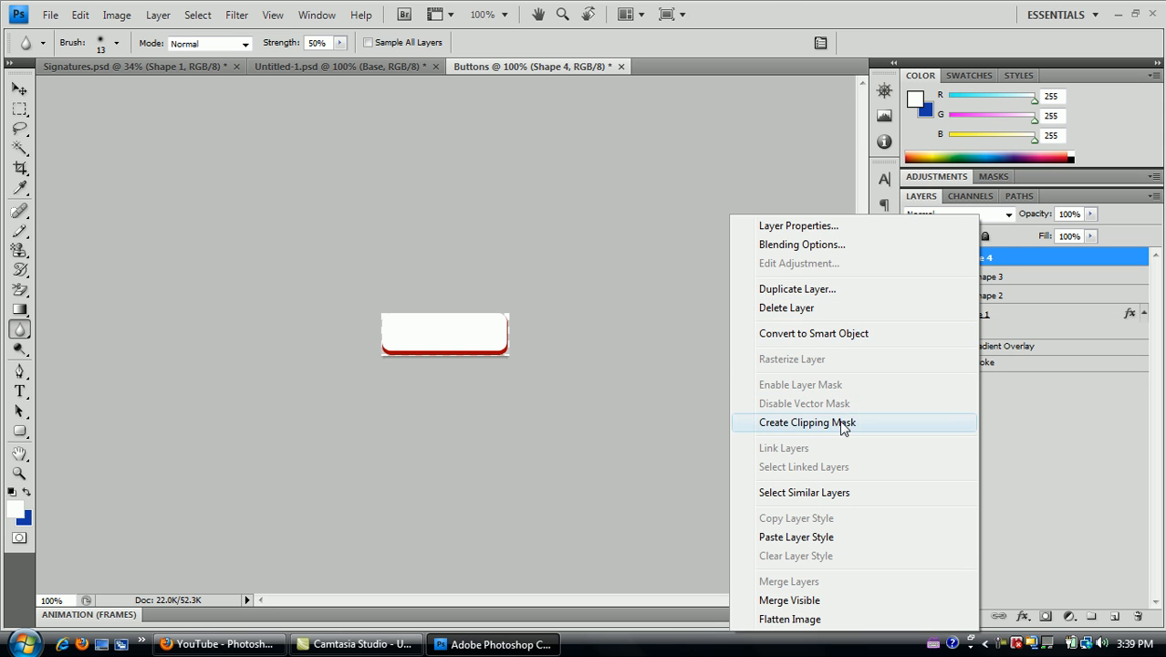
pyautogui.click(844, 422)
# Set the Shape 4 gloss layer's opacity to 15%, checking the Gloss 1 layer in Untitled-1.psd for comparison
pyautogui.click(1090, 215)
pyautogui.moveTo(1091, 230); pyautogui.dragTo(1018, 259)
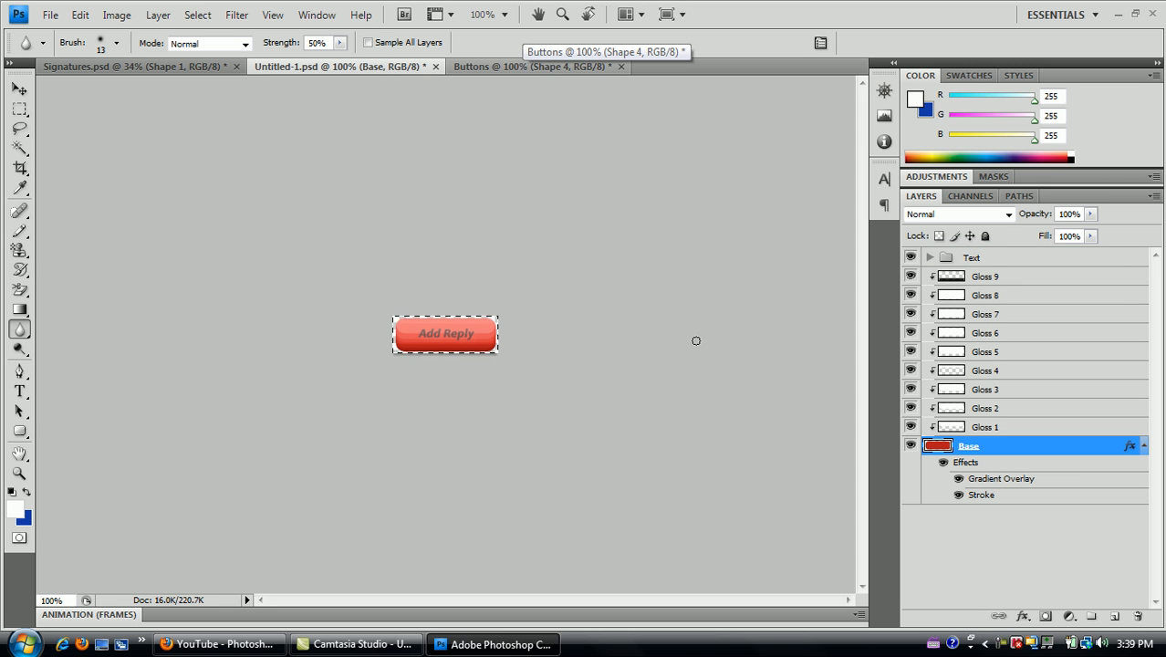
pyautogui.click(953, 428)
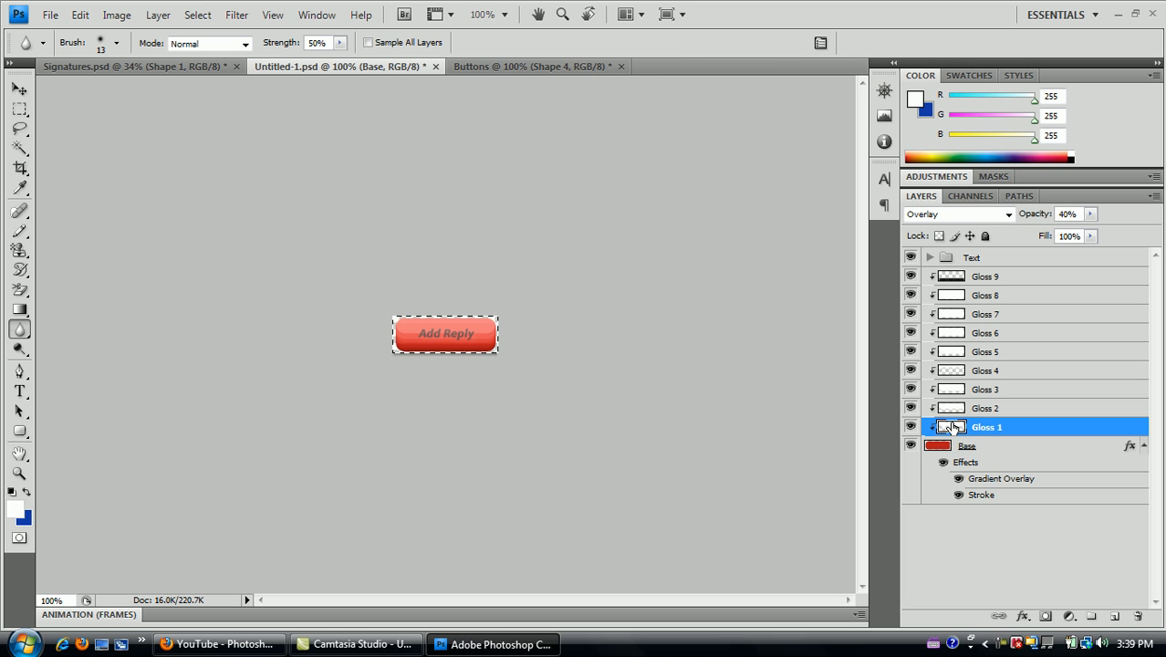
pyautogui.click(524, 70)
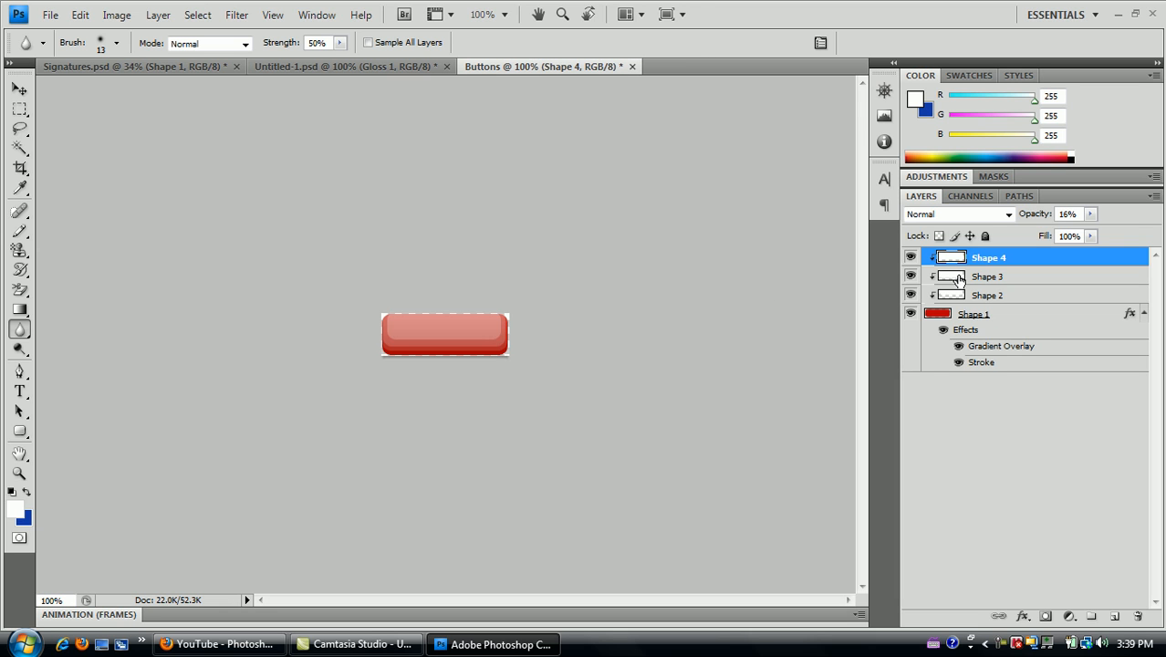
pyautogui.click(1092, 215)
pyautogui.click(1065, 214)
pyautogui.press('BackSpace')
pyautogui.write('5')
# Draw a fourth white rounded rectangle covering nearly the whole button and rasterize its layer
pyautogui.click(20, 433)
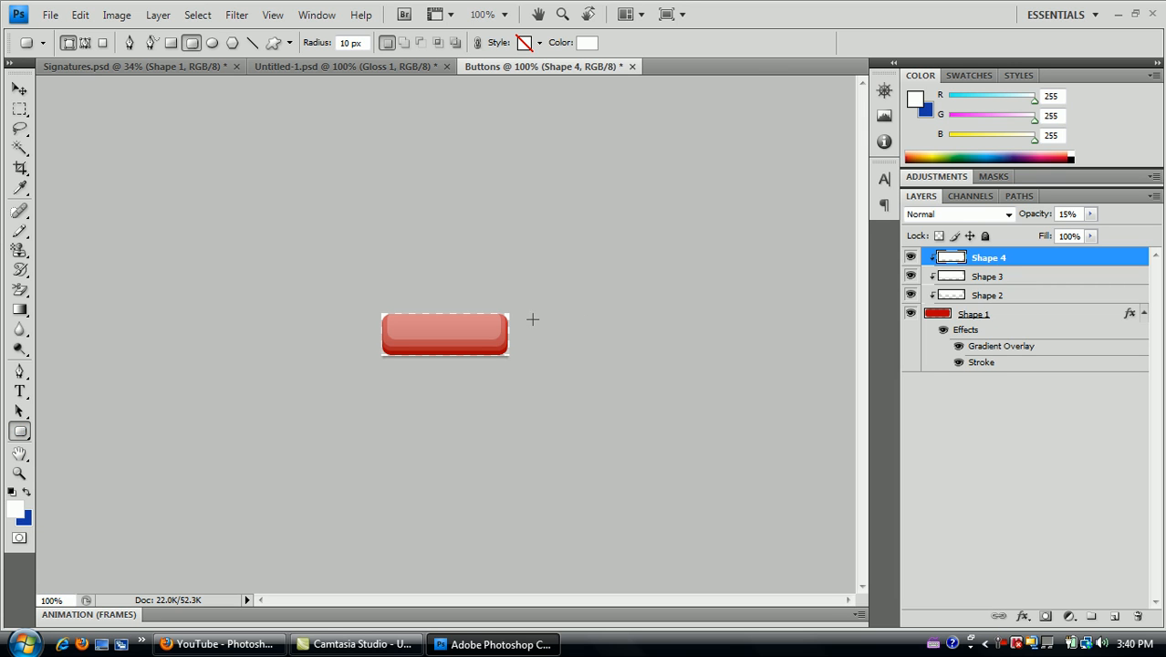
pyautogui.moveTo(508, 316); pyautogui.dragTo(382, 354)
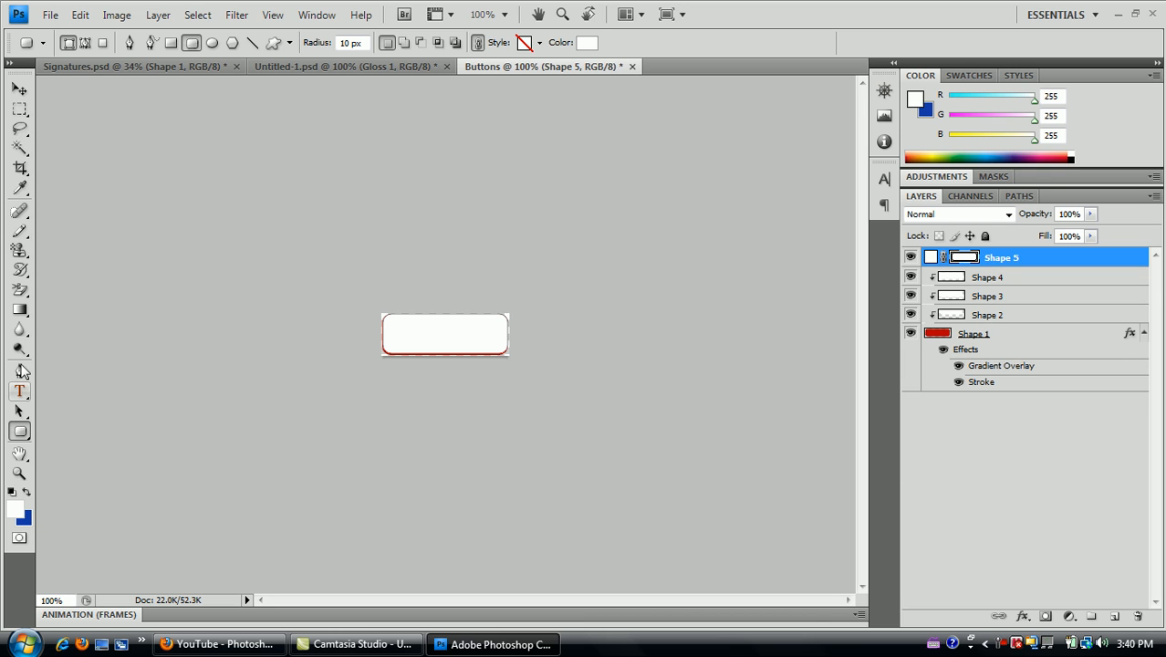
pyautogui.click(19, 329)
pyautogui.click(404, 336)
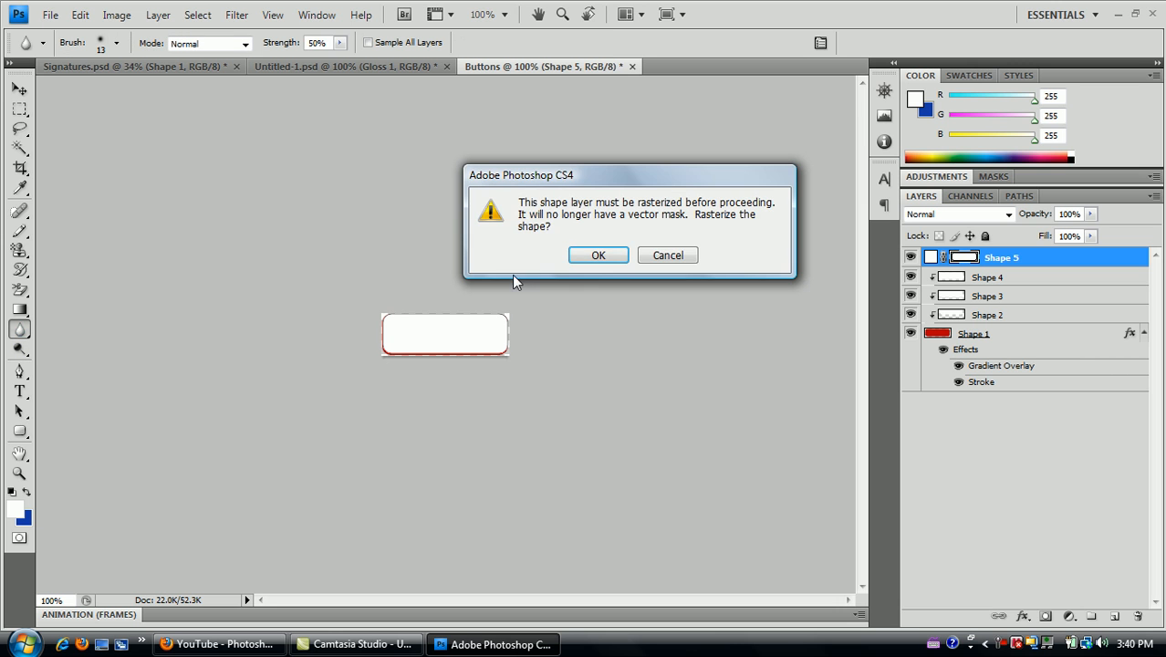
pyautogui.click(597, 259)
# Clip the Shape 5 gloss layer to the red base layer and lower its opacity to 10%
pyautogui.rightClick(952, 253)
pyautogui.click(762, 497)
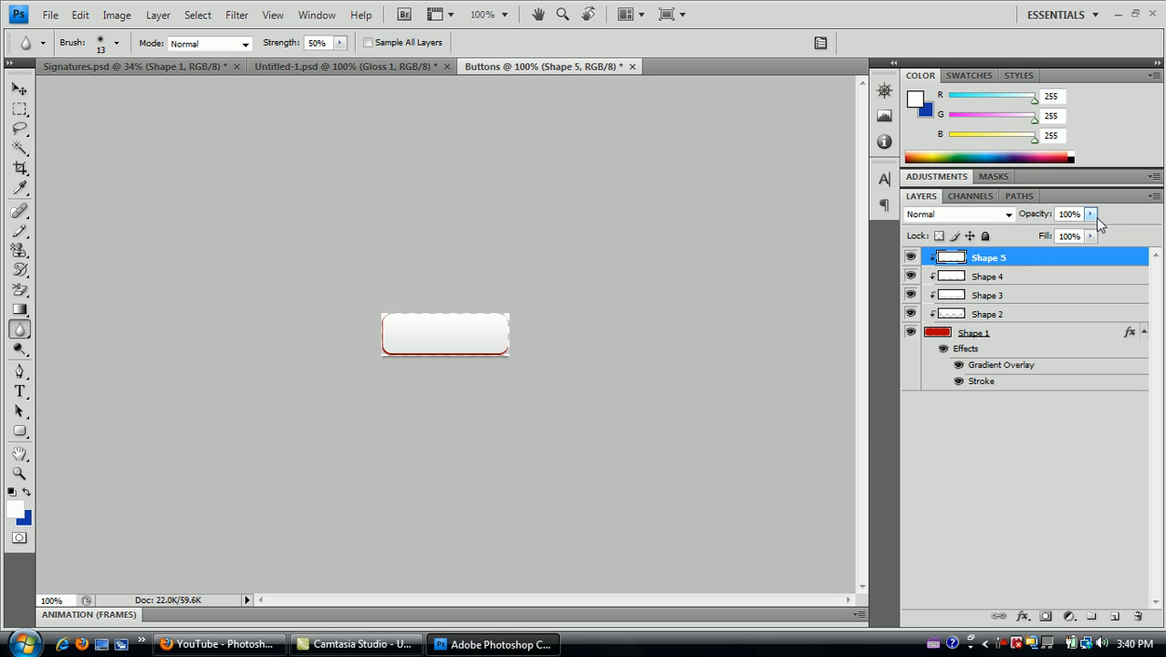
pyautogui.press('Return')
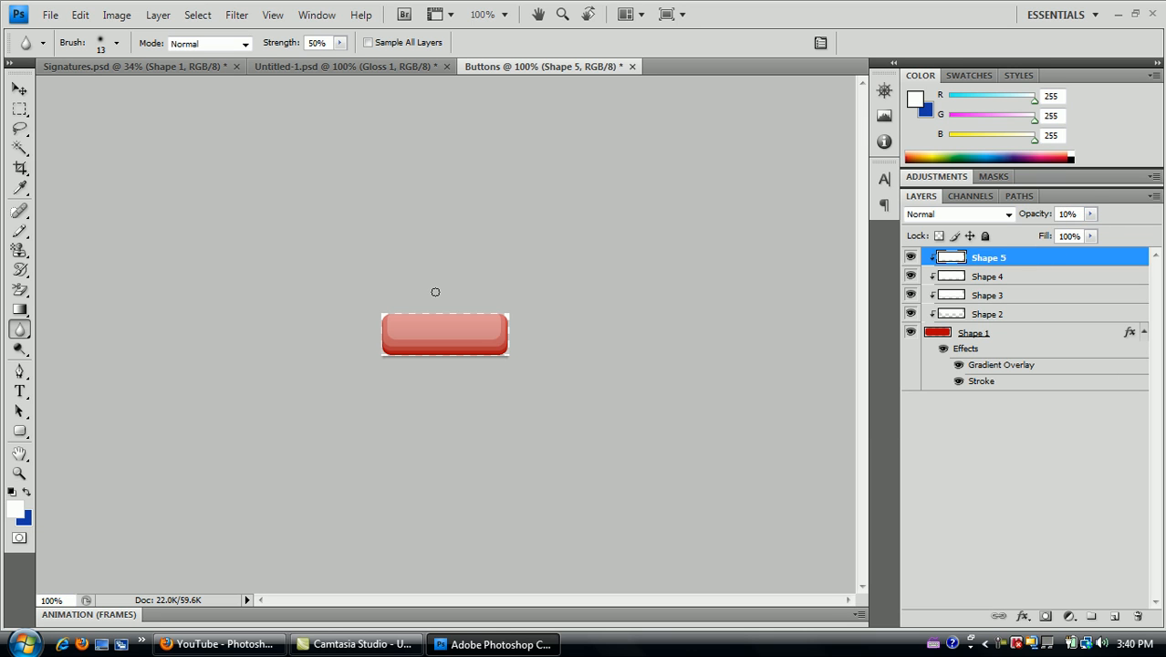
# Choose the Mangal font for the Type tool
pyautogui.click(20, 392)
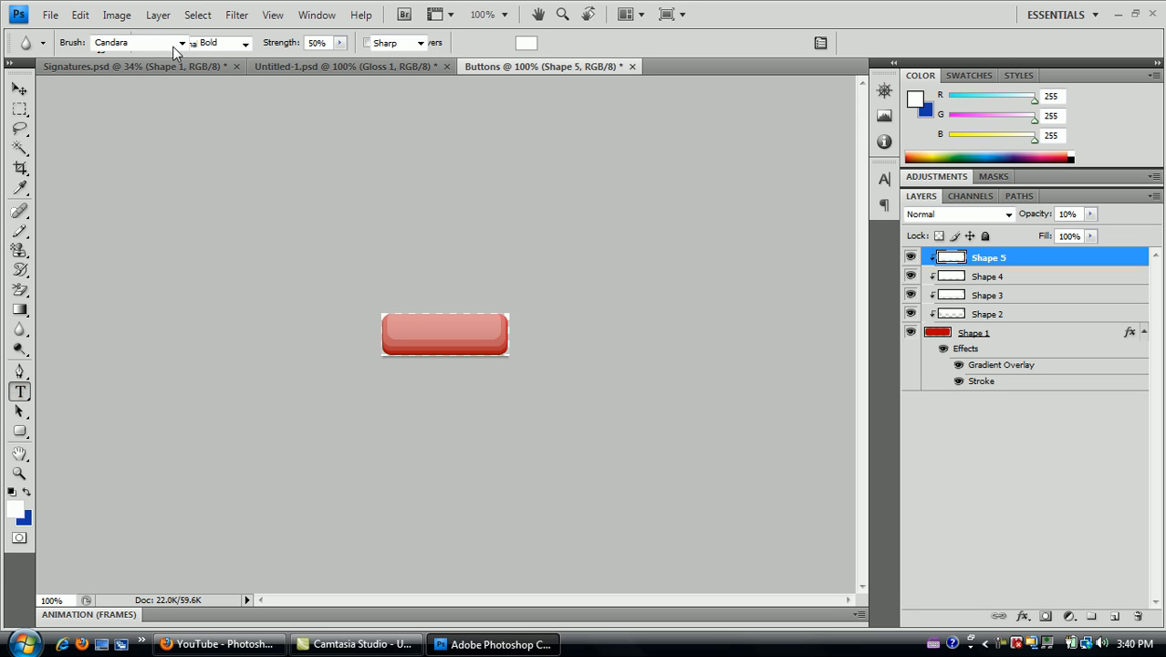
pyautogui.click(181, 43)
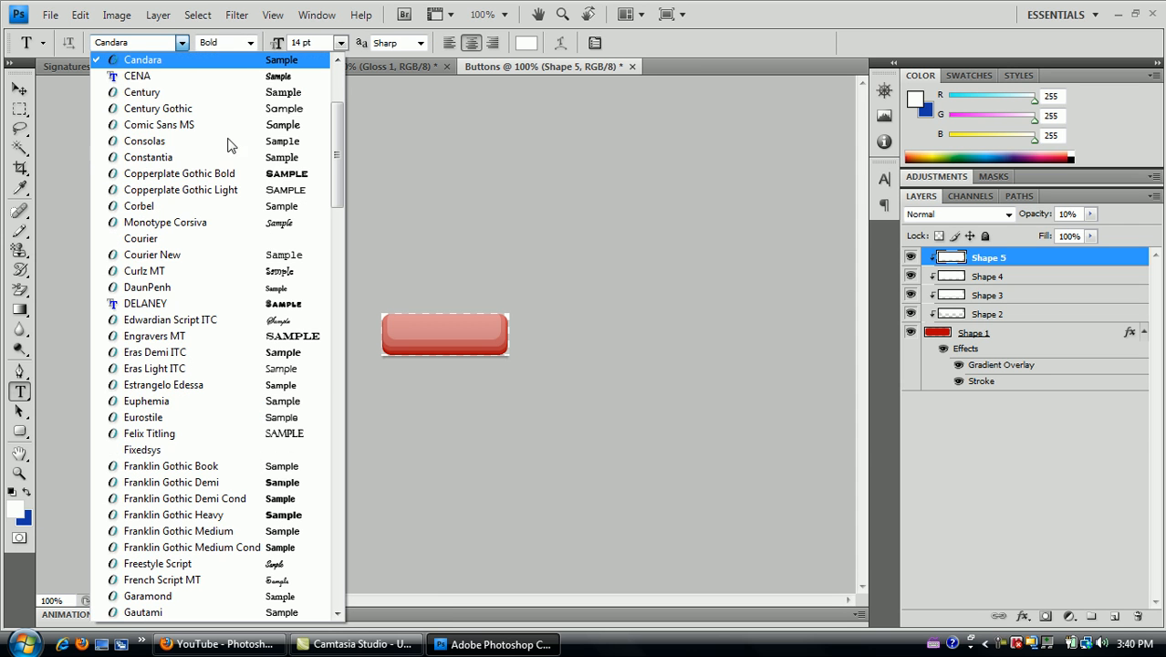
pyautogui.click(283, 77)
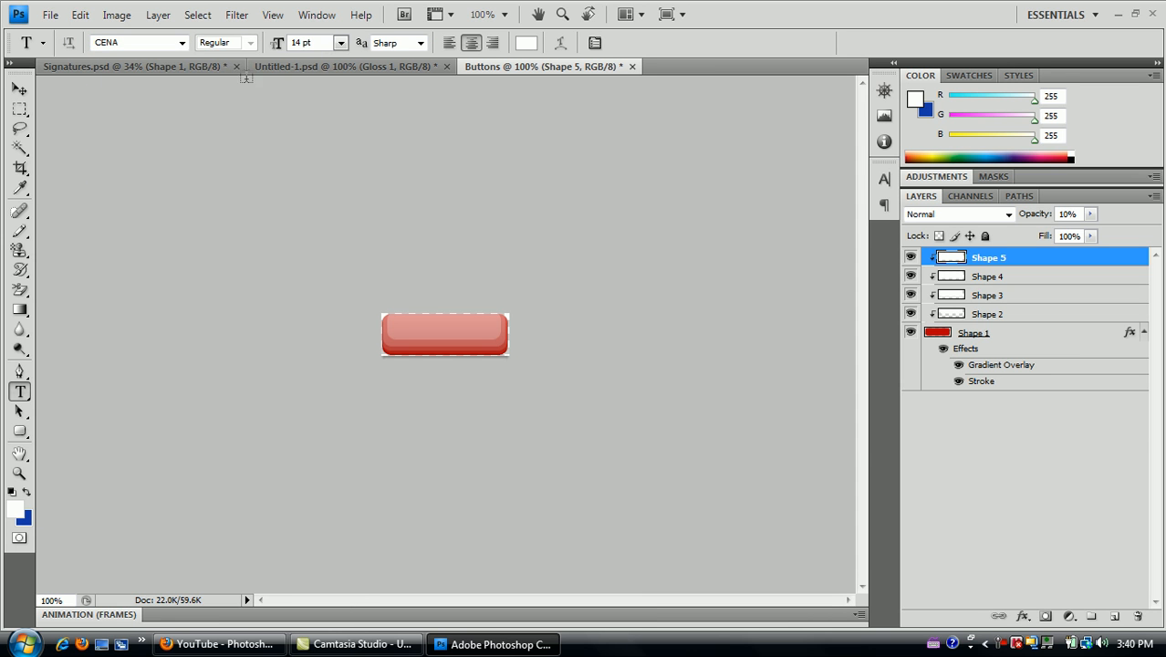
pyautogui.click(181, 42)
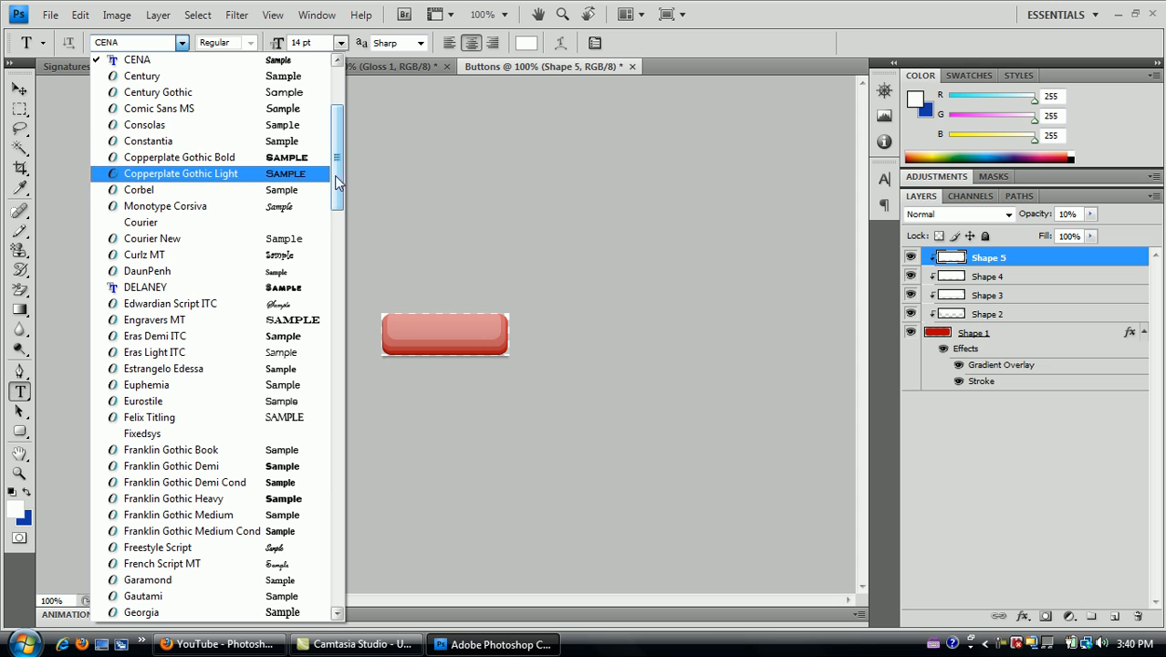
pyautogui.moveTo(336, 183); pyautogui.dragTo(335, 201)
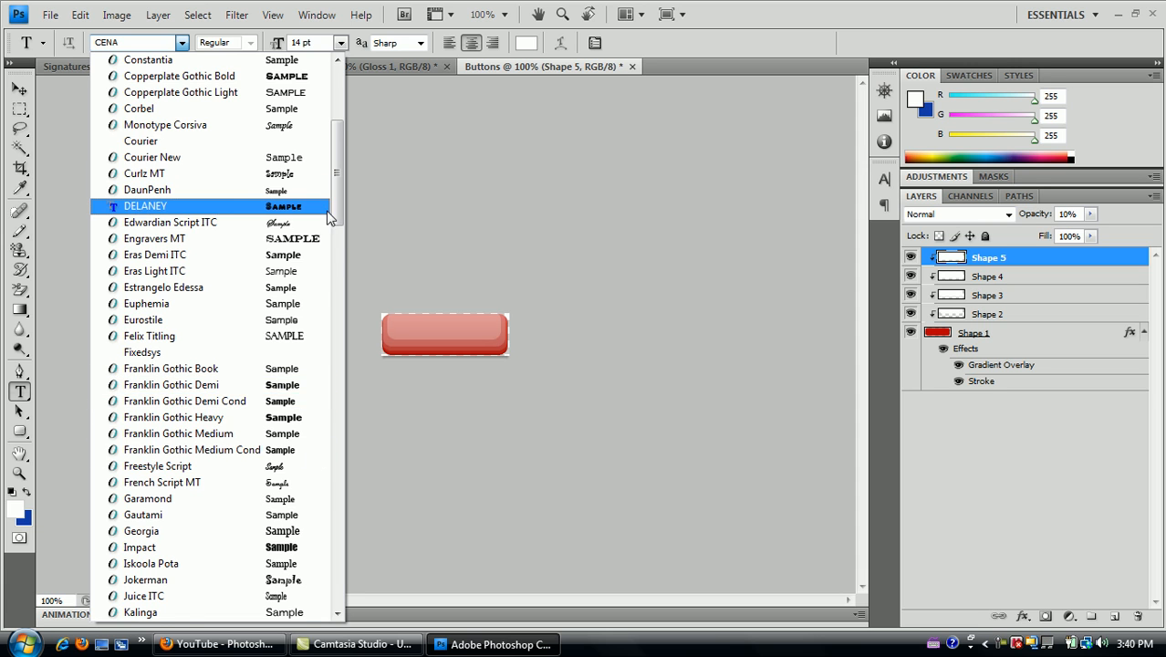
pyautogui.moveTo(335, 205); pyautogui.dragTo(329, 248)
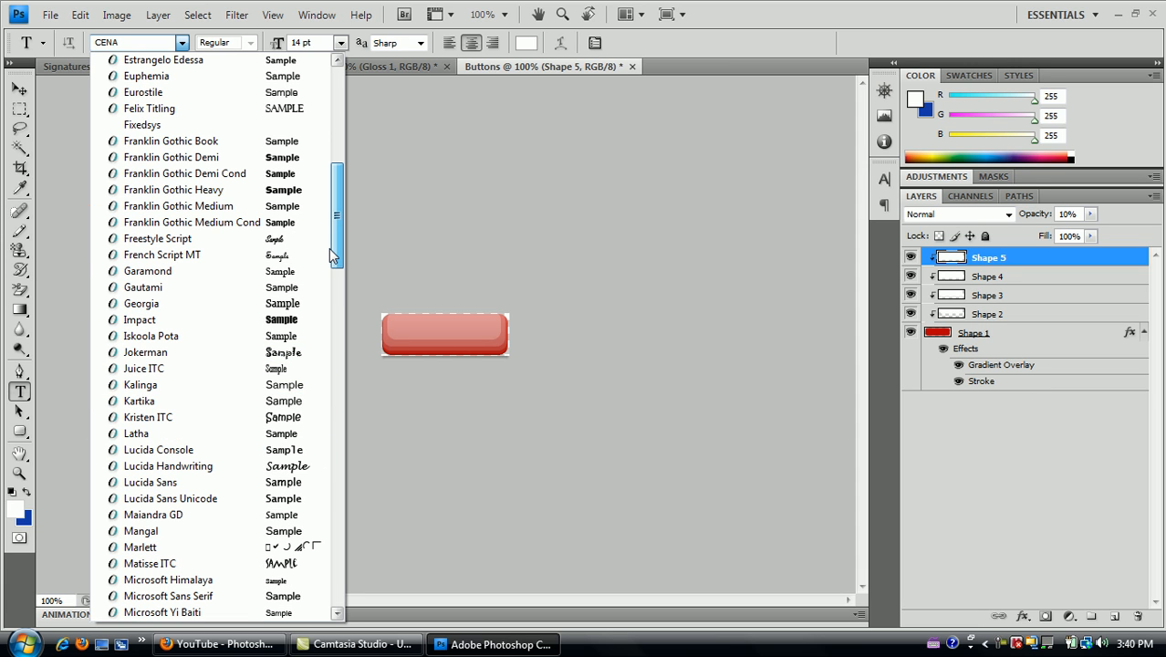
pyautogui.click(264, 538)
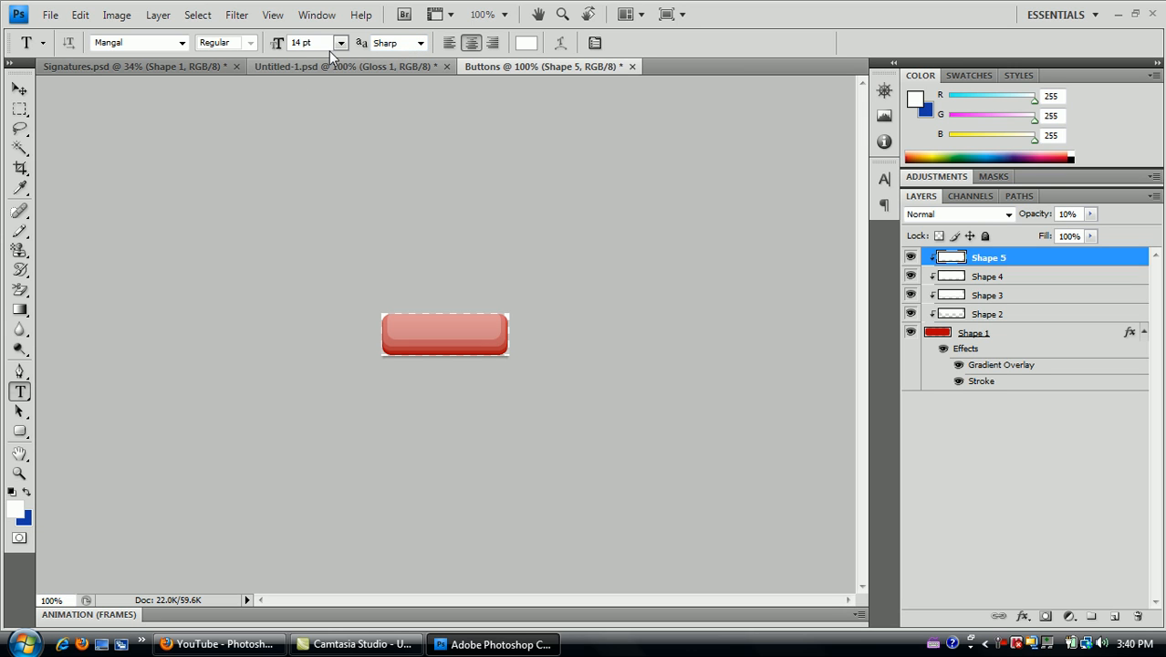
# Create a text box across the middle of the button and set the text colour to near-black 101010
pyautogui.moveTo(387, 325); pyautogui.dragTo(506, 345)
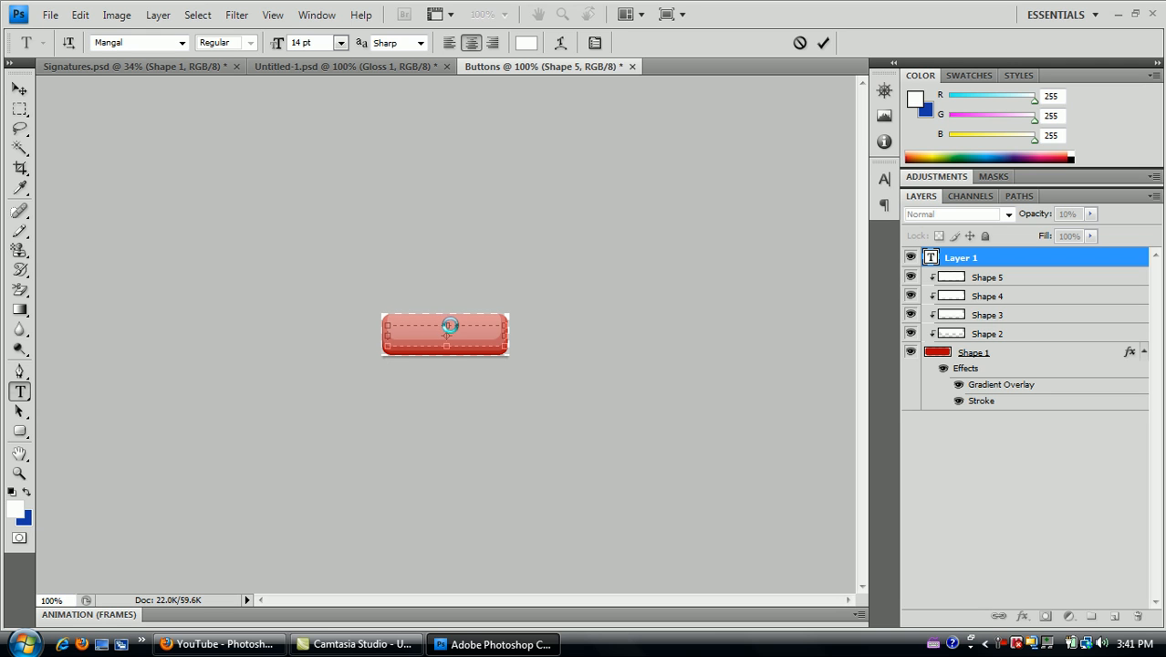
pyautogui.click(526, 43)
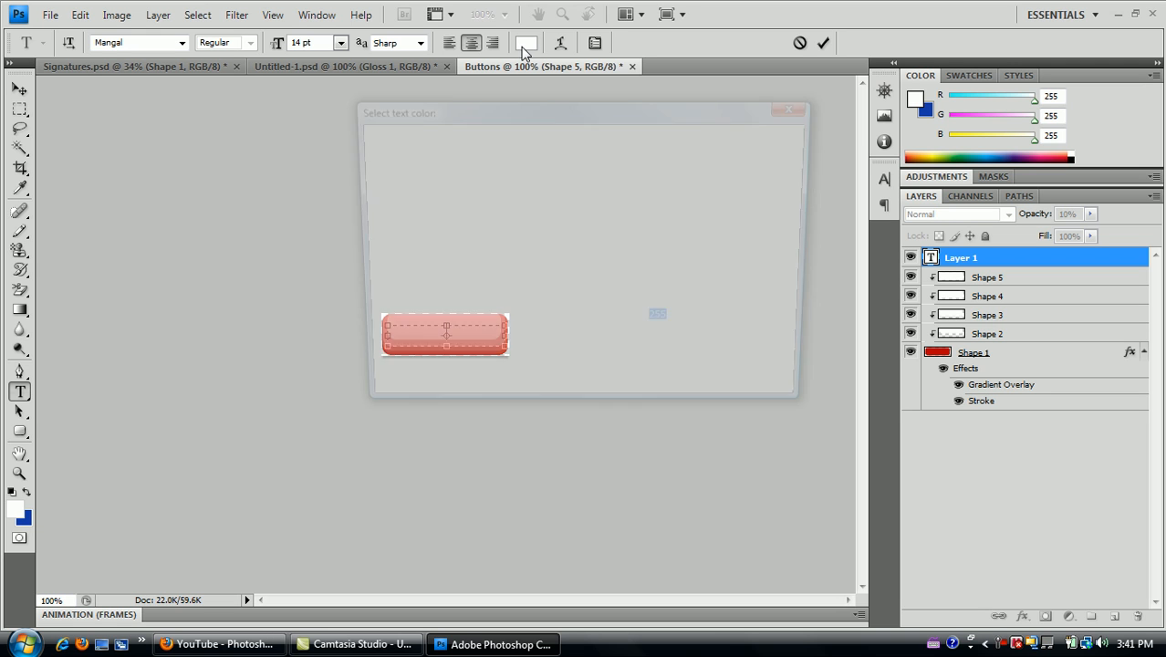
pyautogui.moveTo(423, 262)
pyautogui.mouseDown()
pyautogui.moveTo(211, 391)
pyautogui.moveTo(189, 343)
pyautogui.mouseUp()
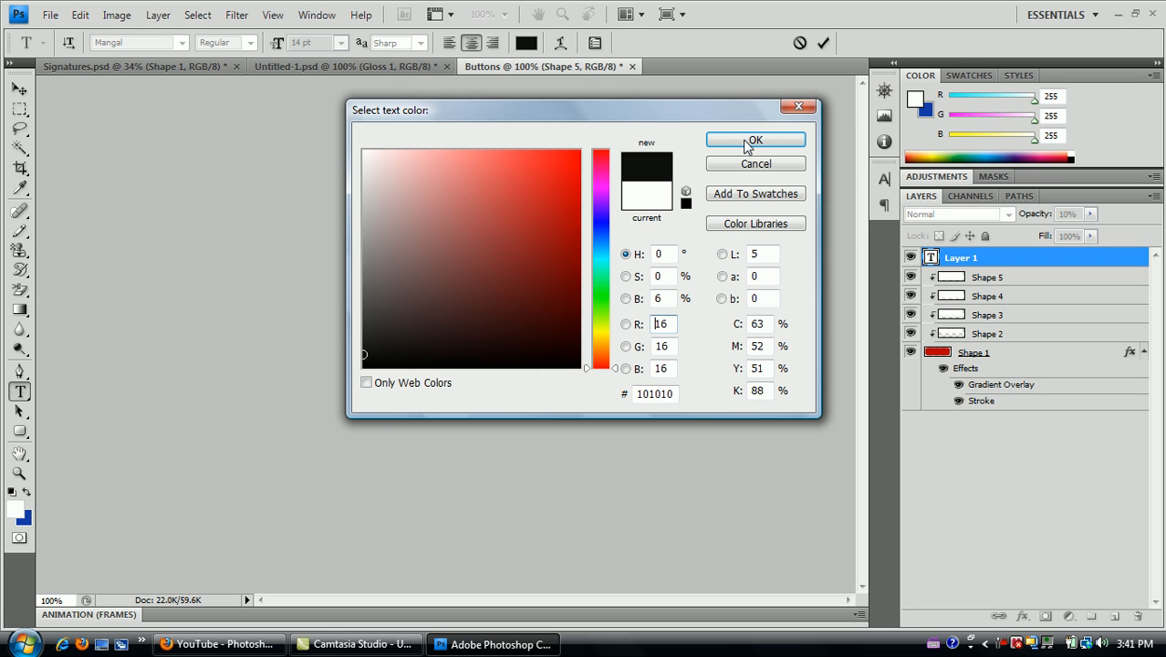
pyautogui.click(755, 140)
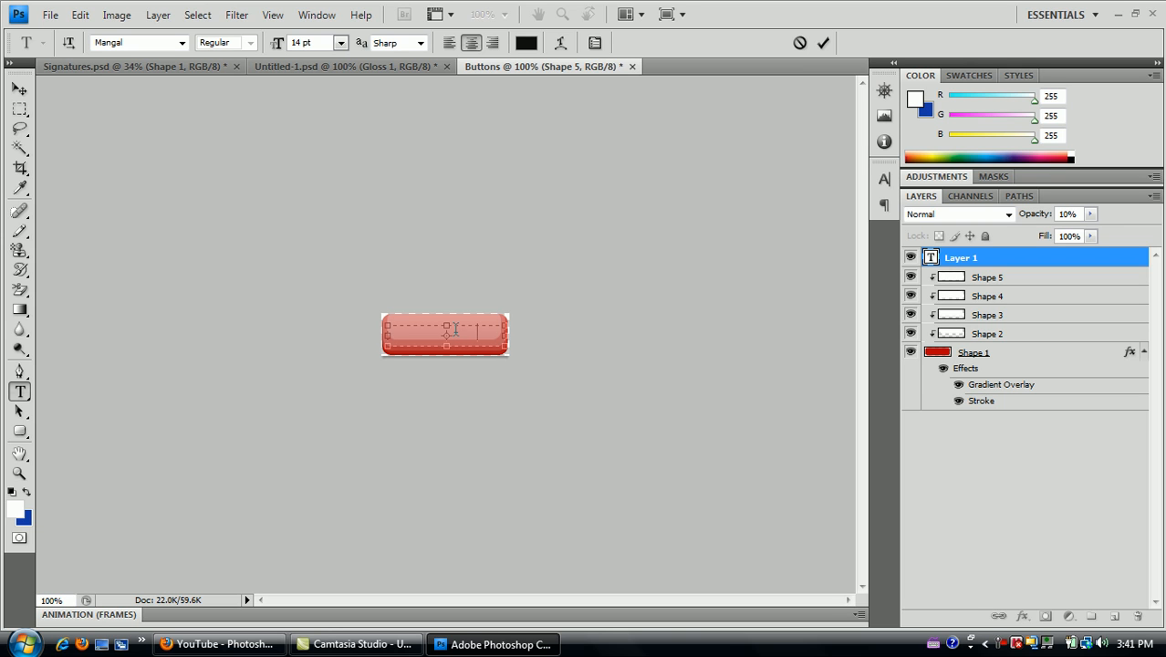
# Enter the label "Add Reply" and extend the text box up to the button's upper edge
pyautogui.write('Add Reply')
pyautogui.moveTo(447, 314); pyautogui.dragTo(447, 302)
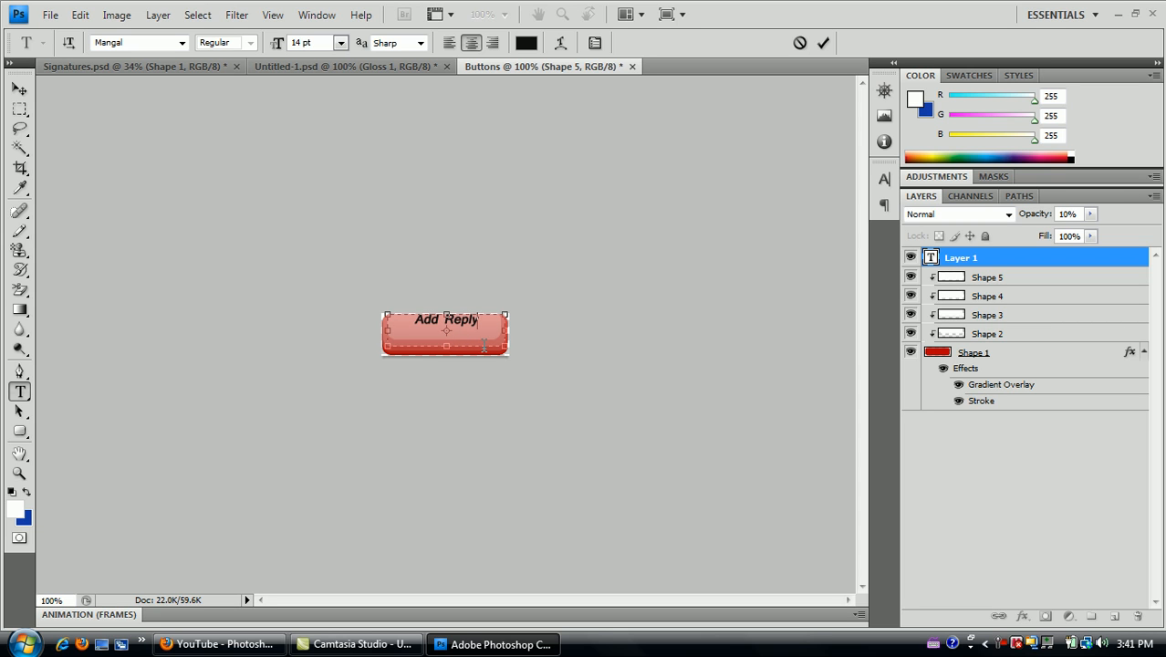
pyautogui.click(961, 267)
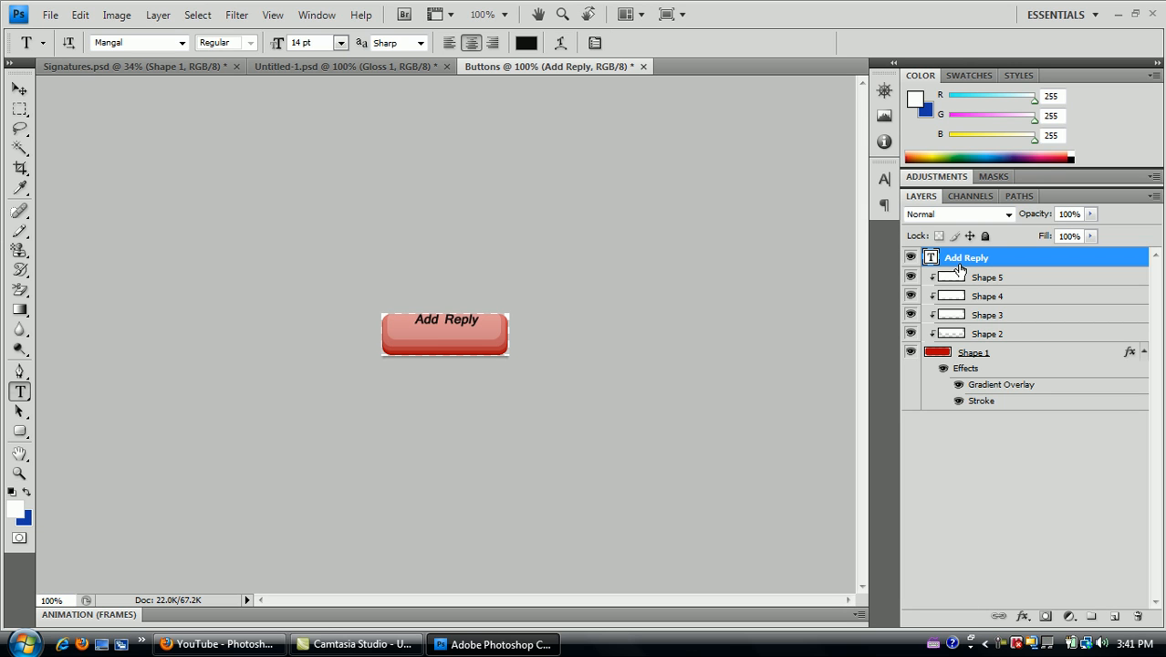
pyautogui.press('v')
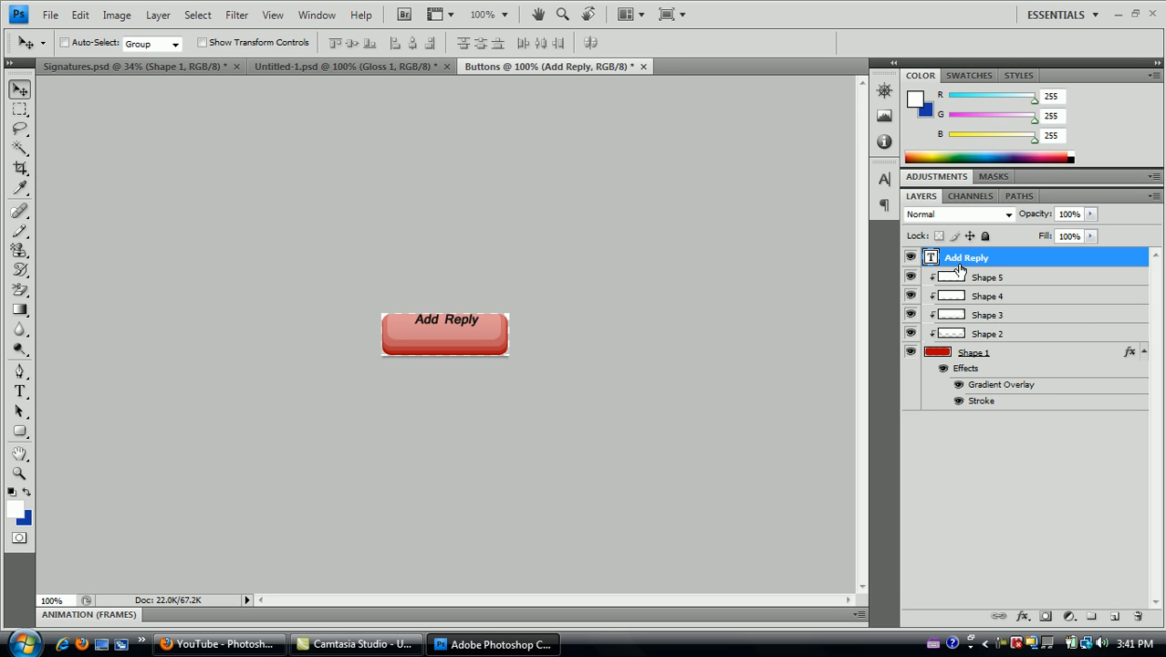
pyautogui.press('t')
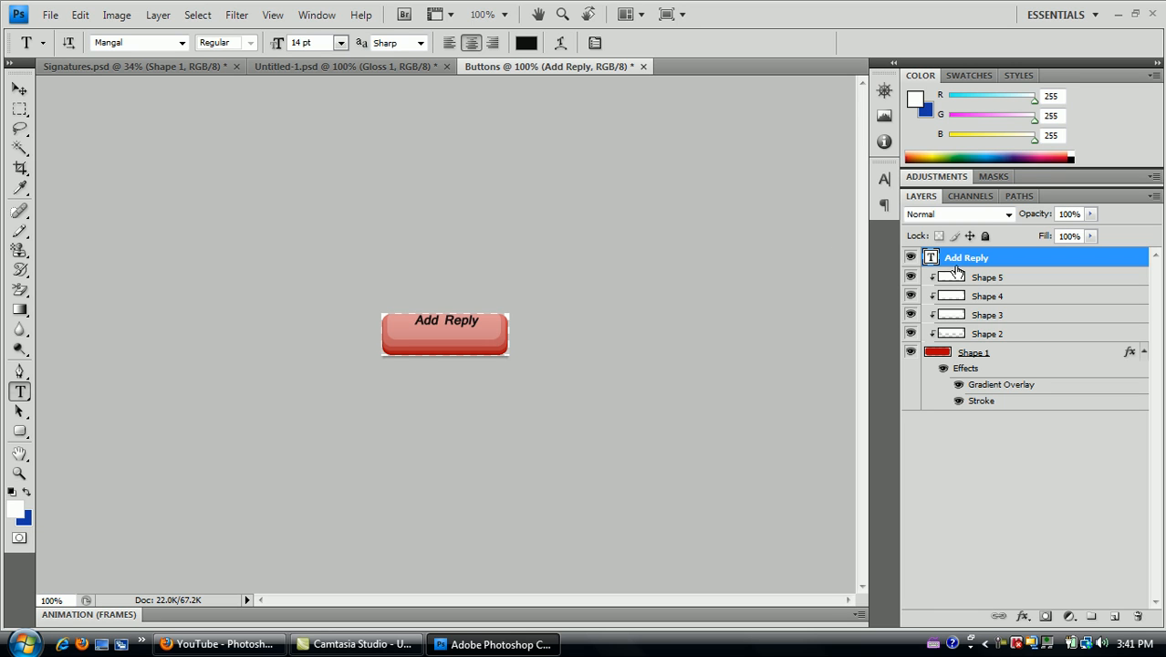
pyautogui.click(19, 108)
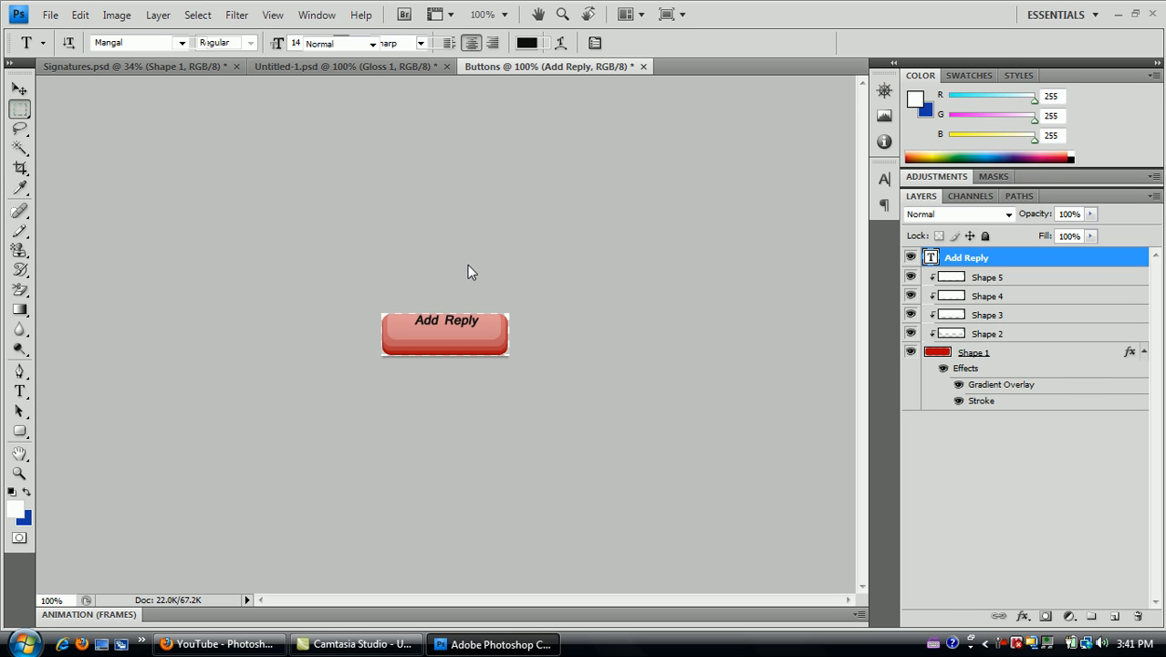
pyautogui.rightClick(954, 258)
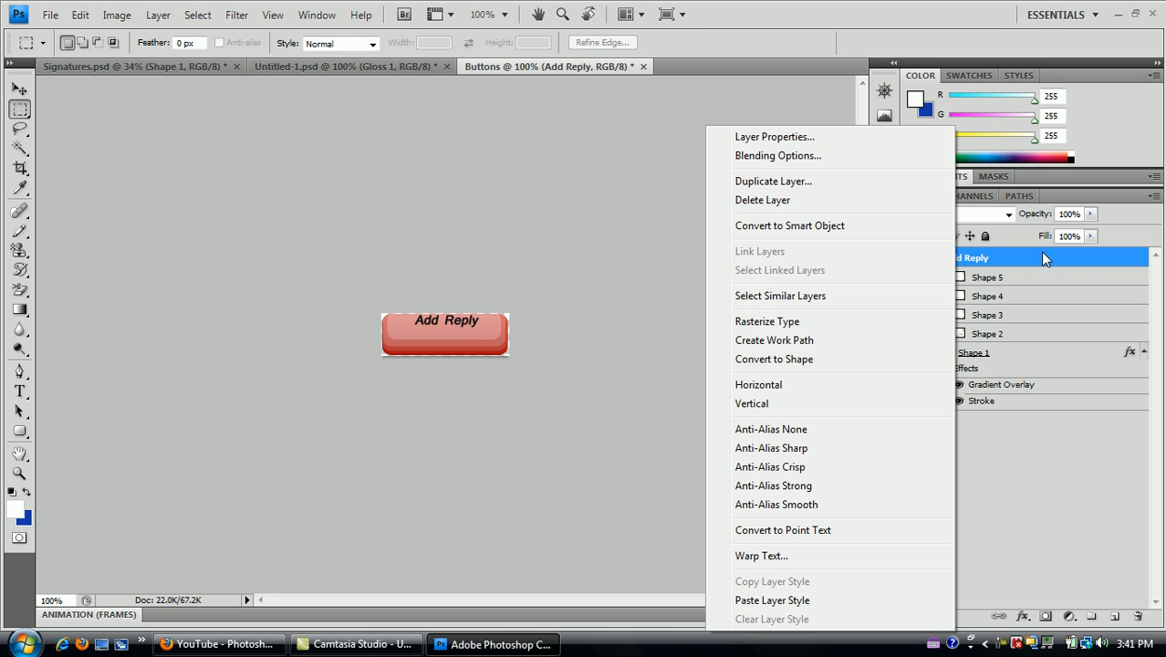
pyautogui.click(1006, 252)
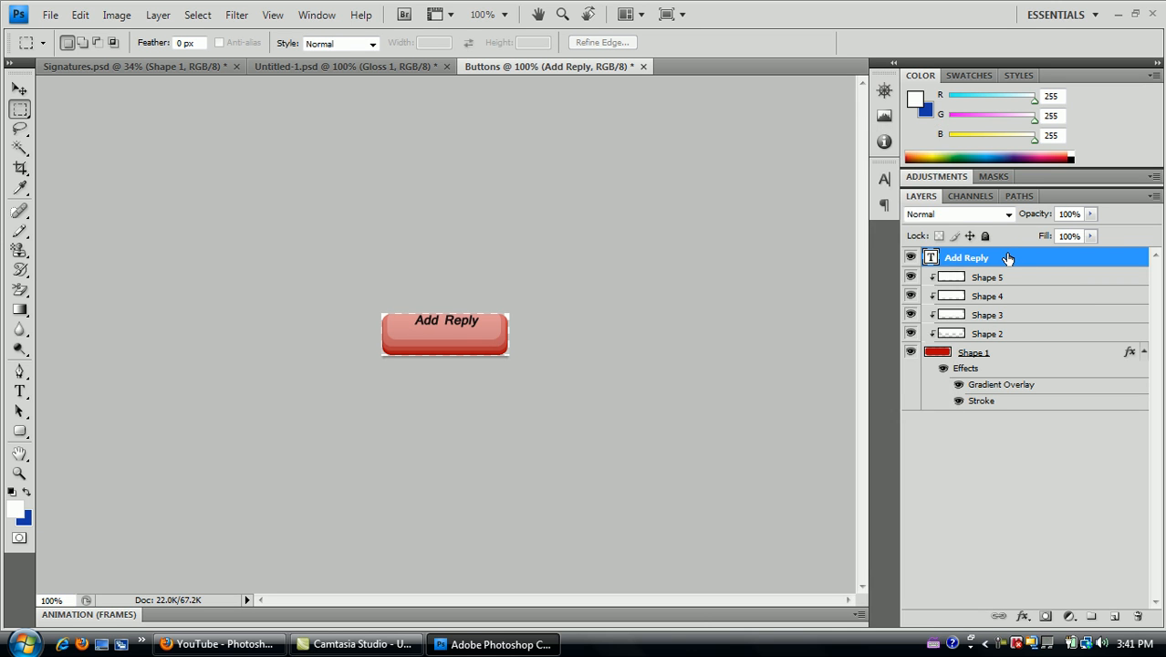